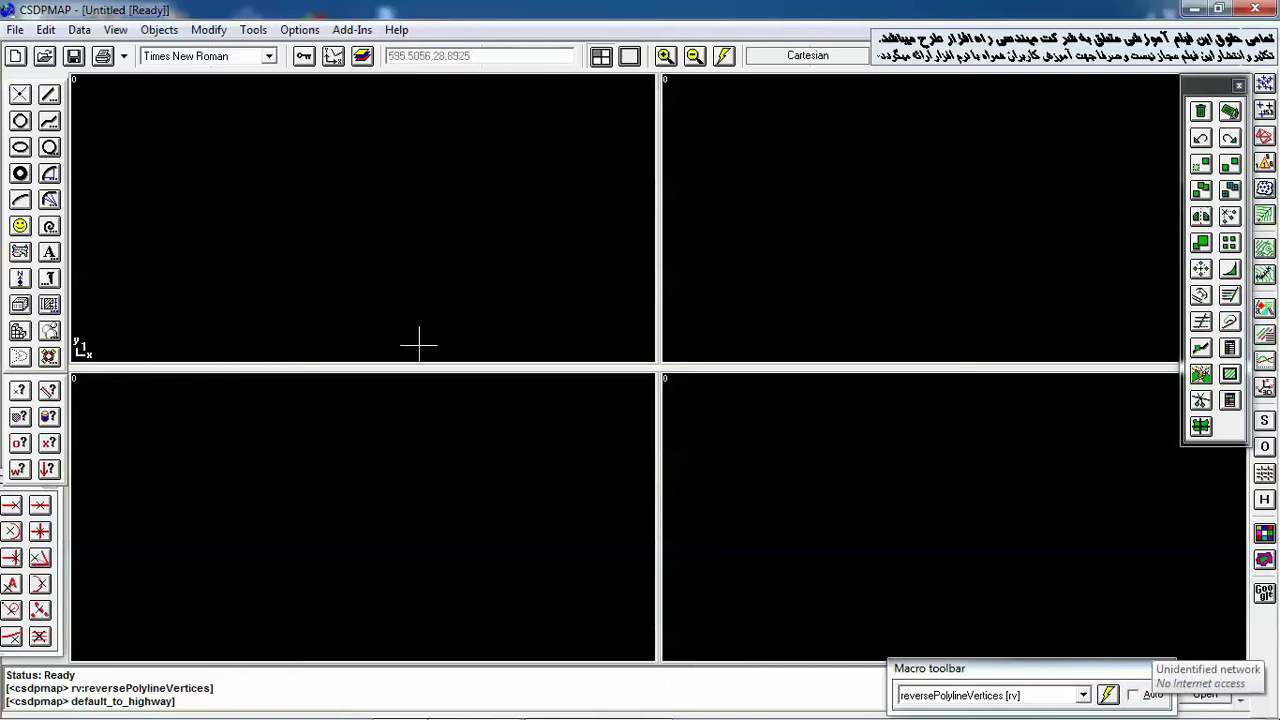
Switch to Windows Explorer and open the Grading folder inside Training_Videos on Local Disk (K:).
click(133, 706)
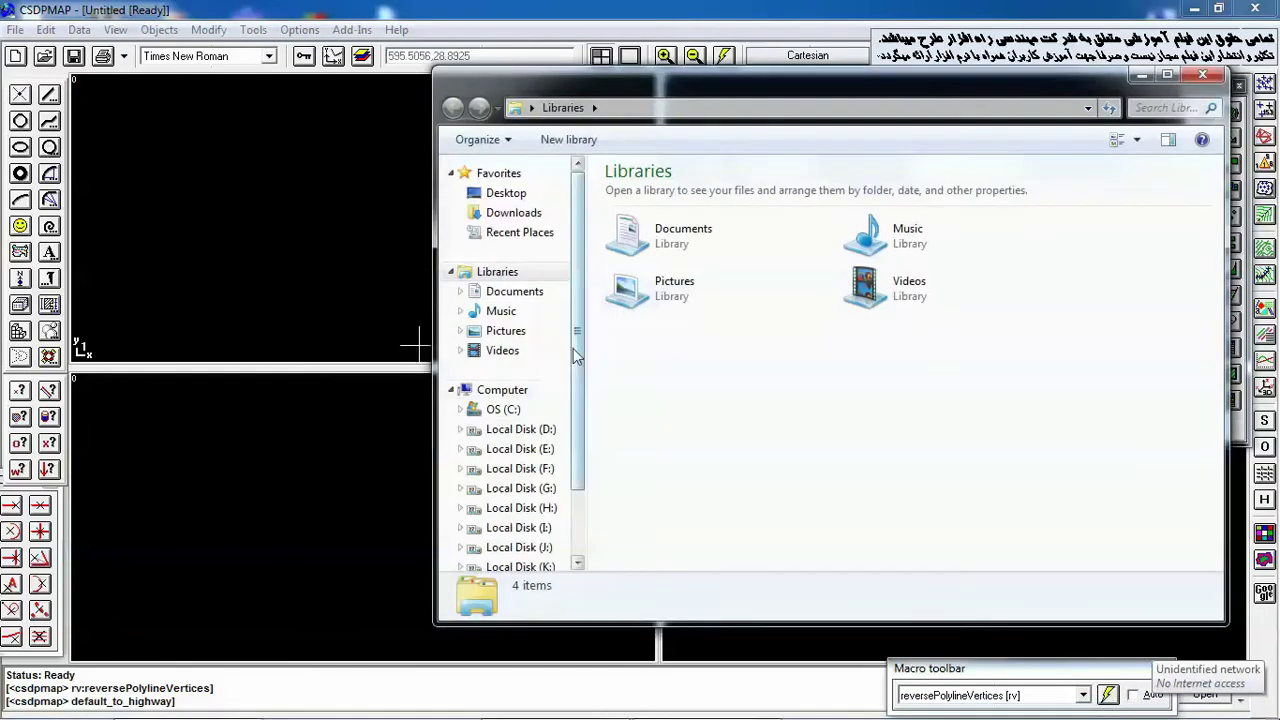
scroll(563, 434, down, 2)
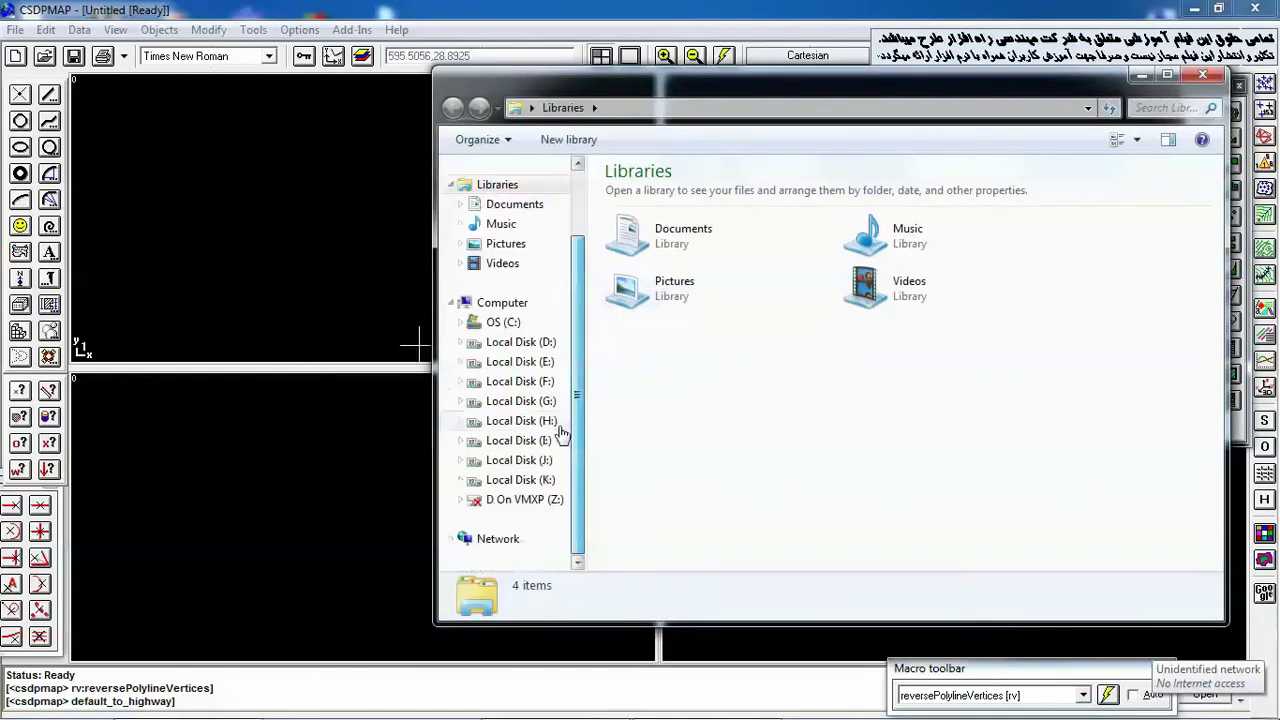
click(524, 481)
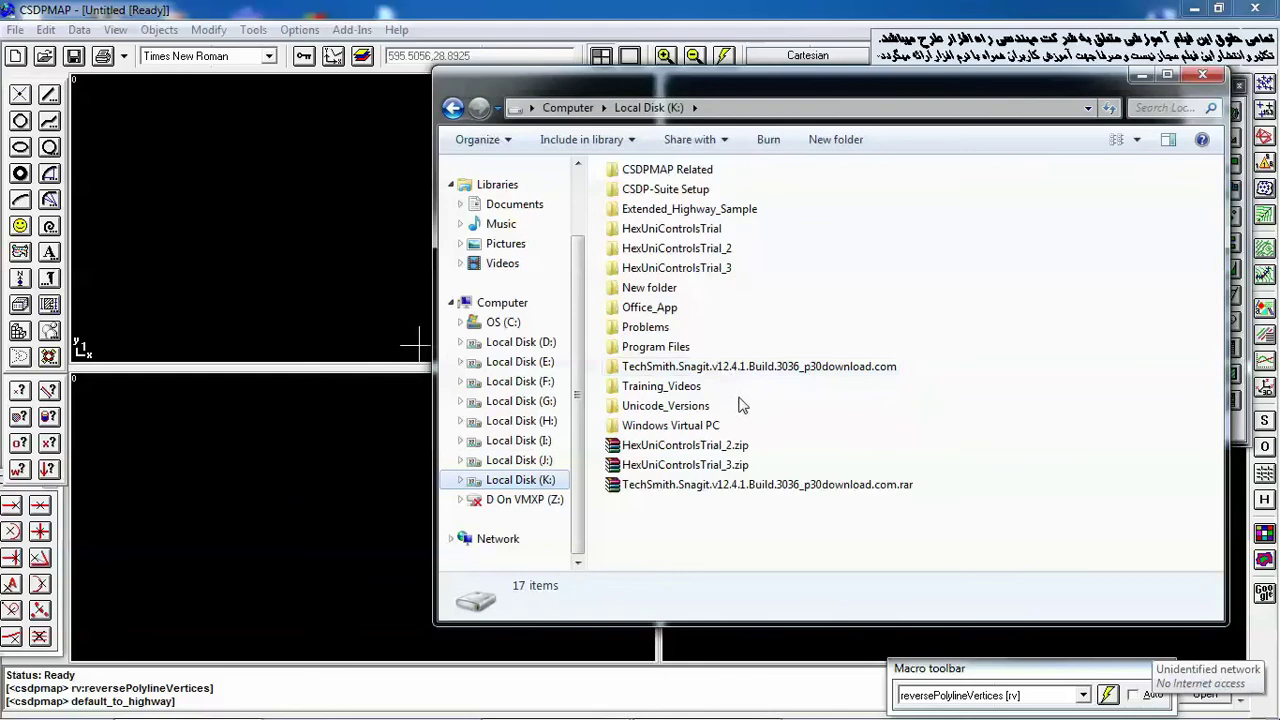
double_click(678, 388)
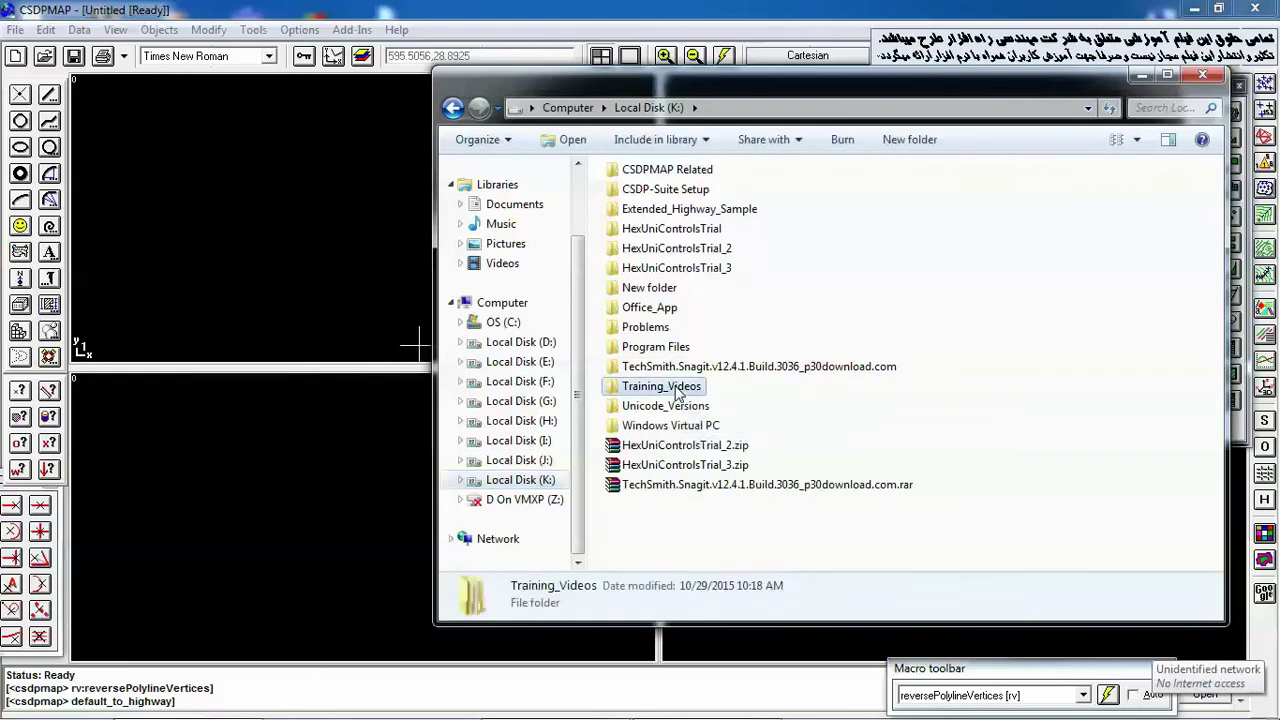
double_click(654, 178)
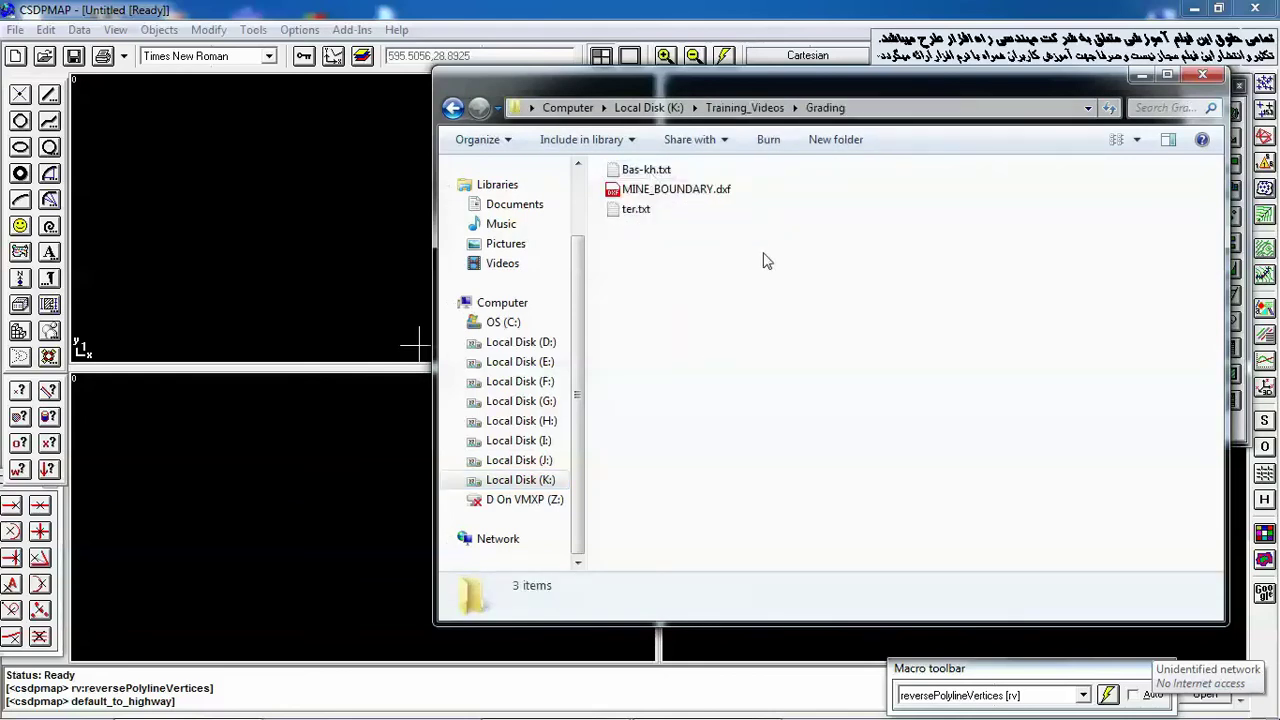
Examine the column layout of the point files ter.txt and Bas-kh.txt in Notepad.
double_click(641, 212)
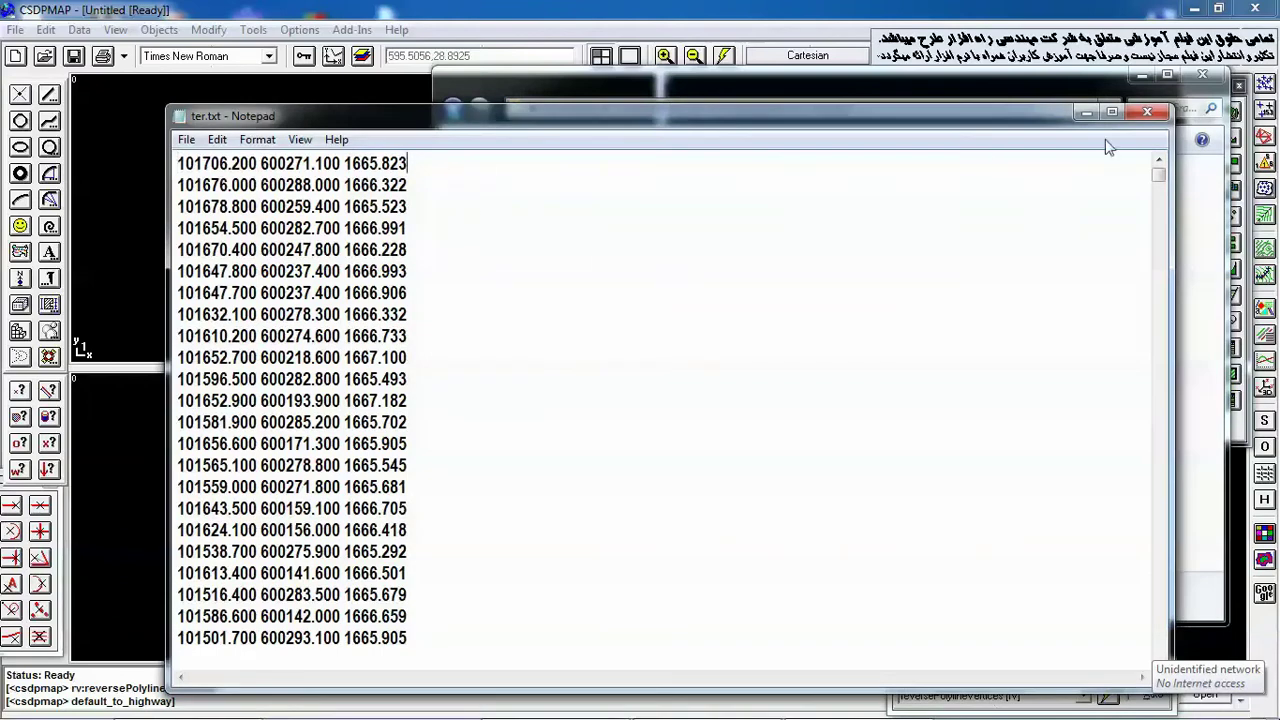
click(1147, 111)
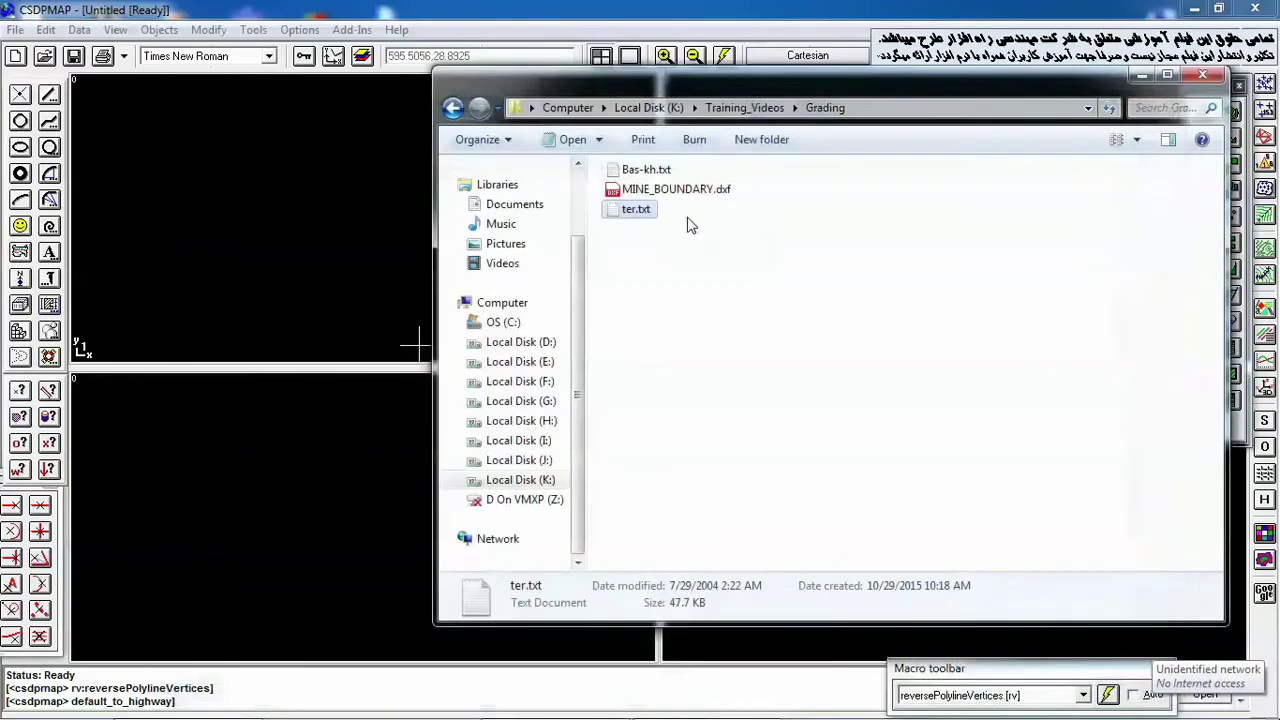
double_click(645, 170)
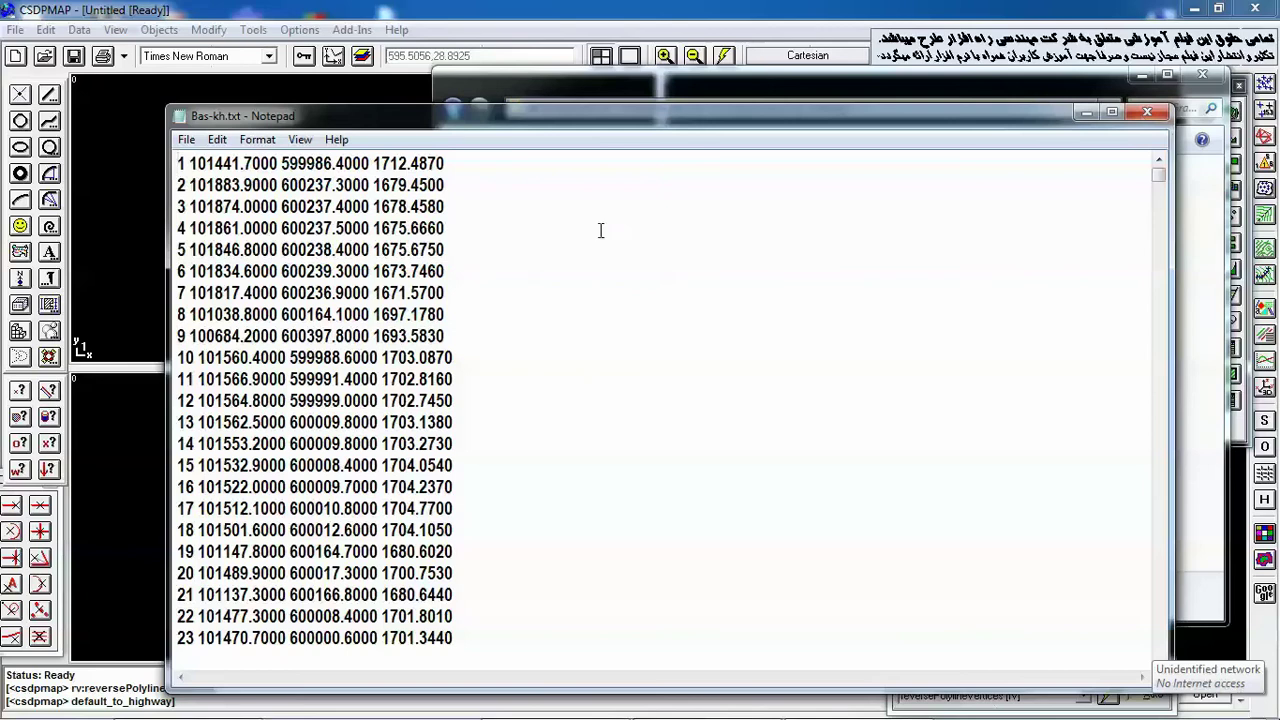
click(1147, 112)
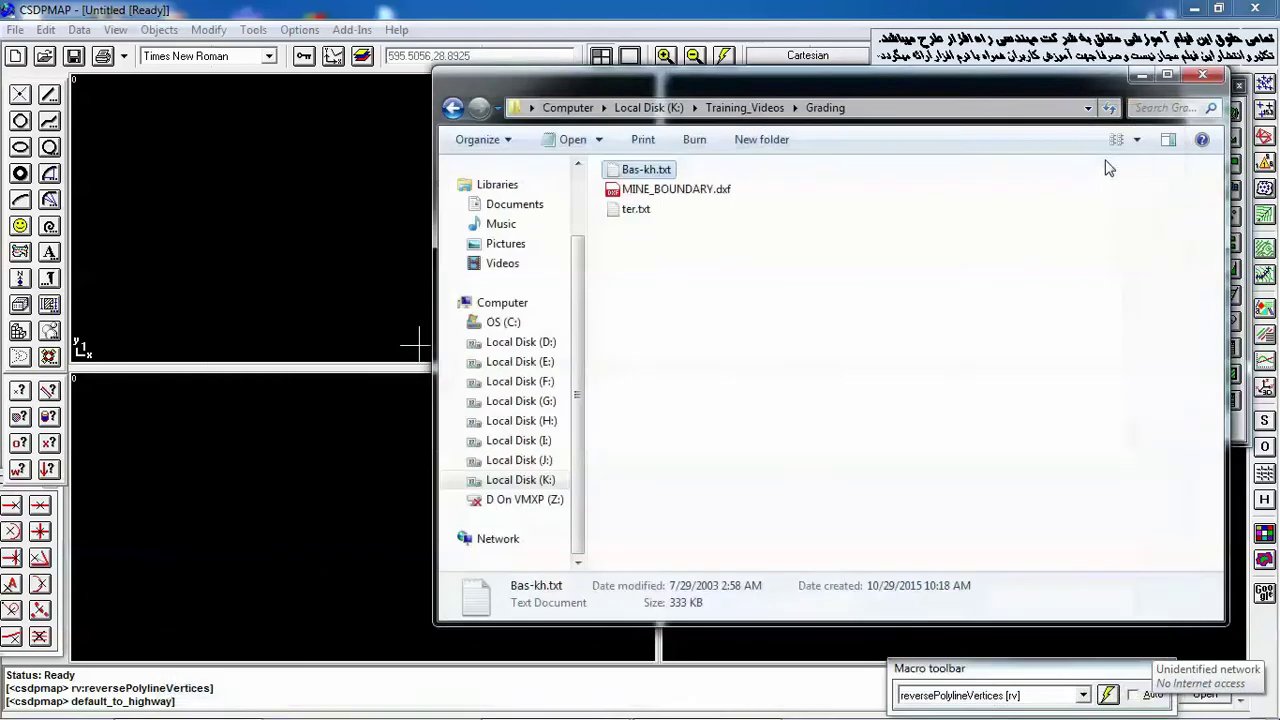
double_click(646, 171)
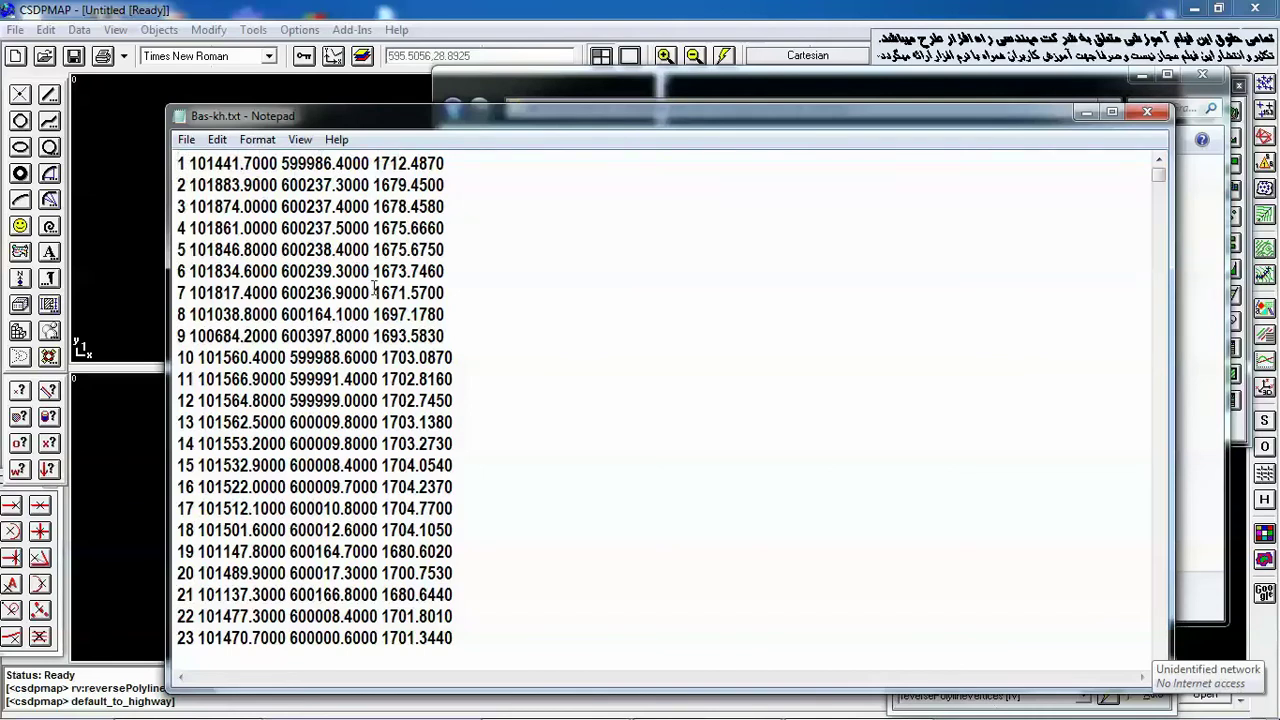
click(1148, 113)
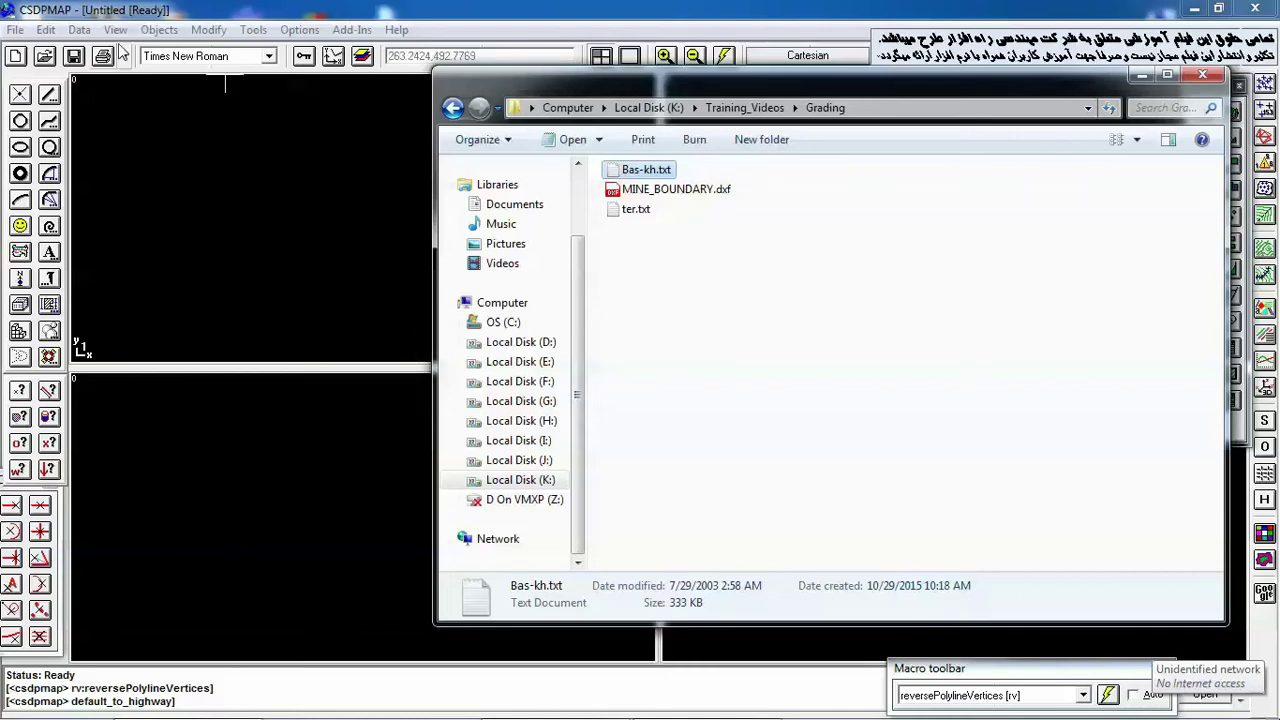
Start reading points data in CSDPMAP and choose Bas-kh.txt from K:\Training_Videos\Grading as the source file.
click(79, 30)
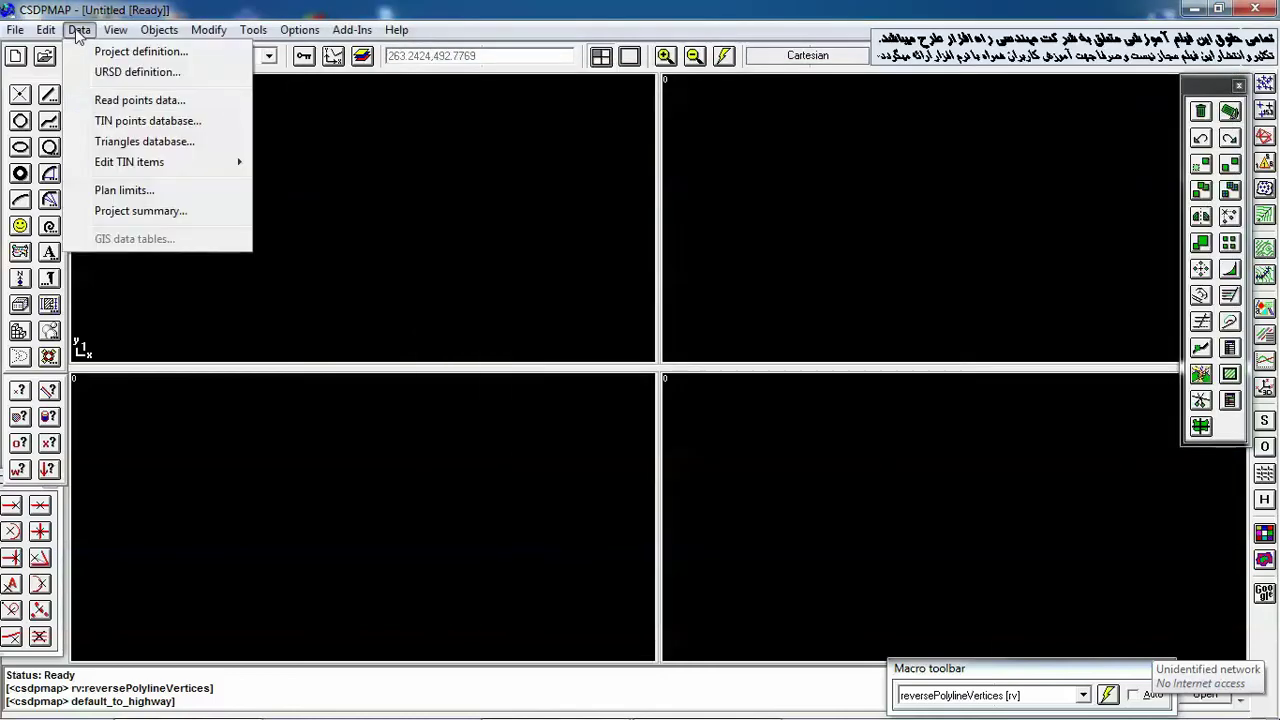
click(118, 100)
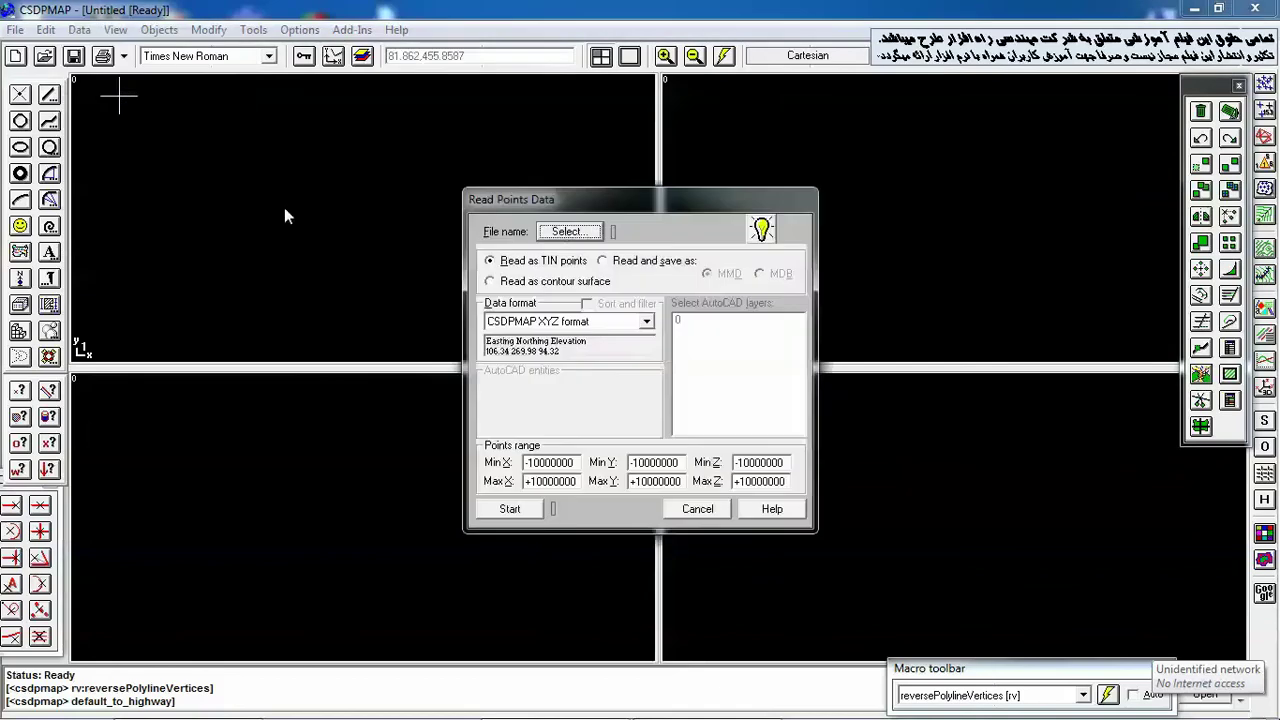
click(566, 232)
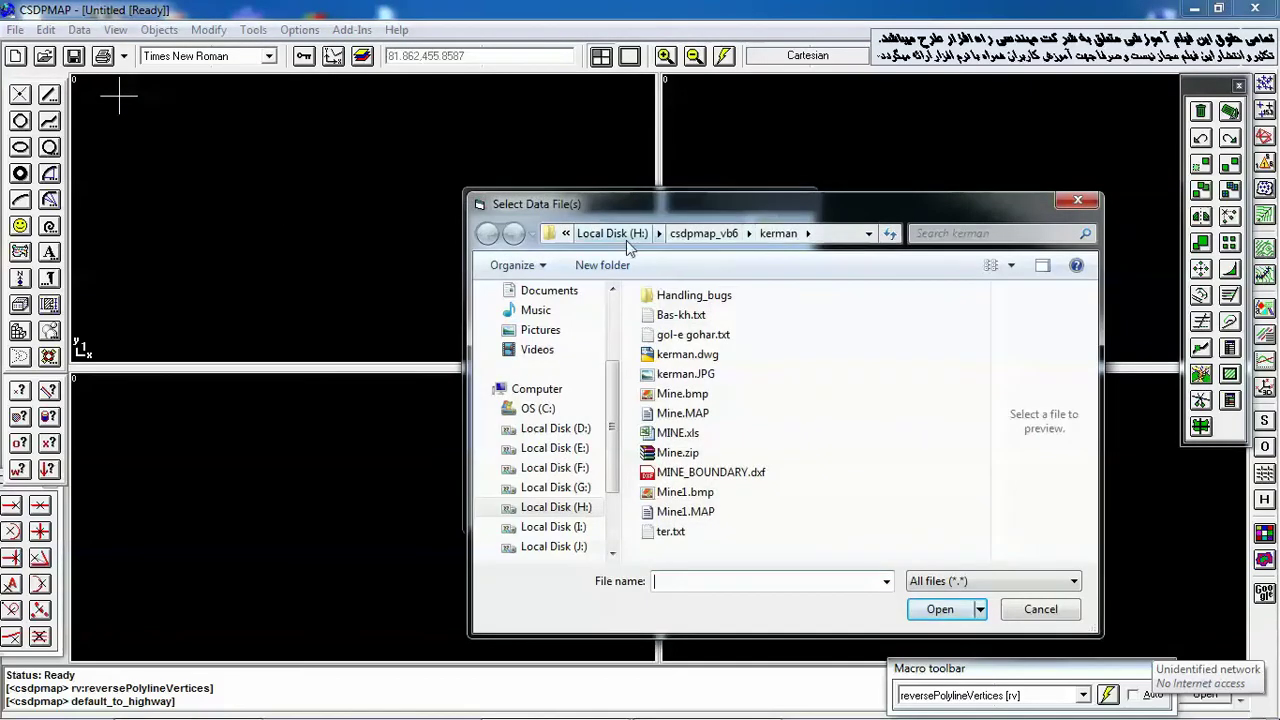
scroll(562, 497, down, 2)
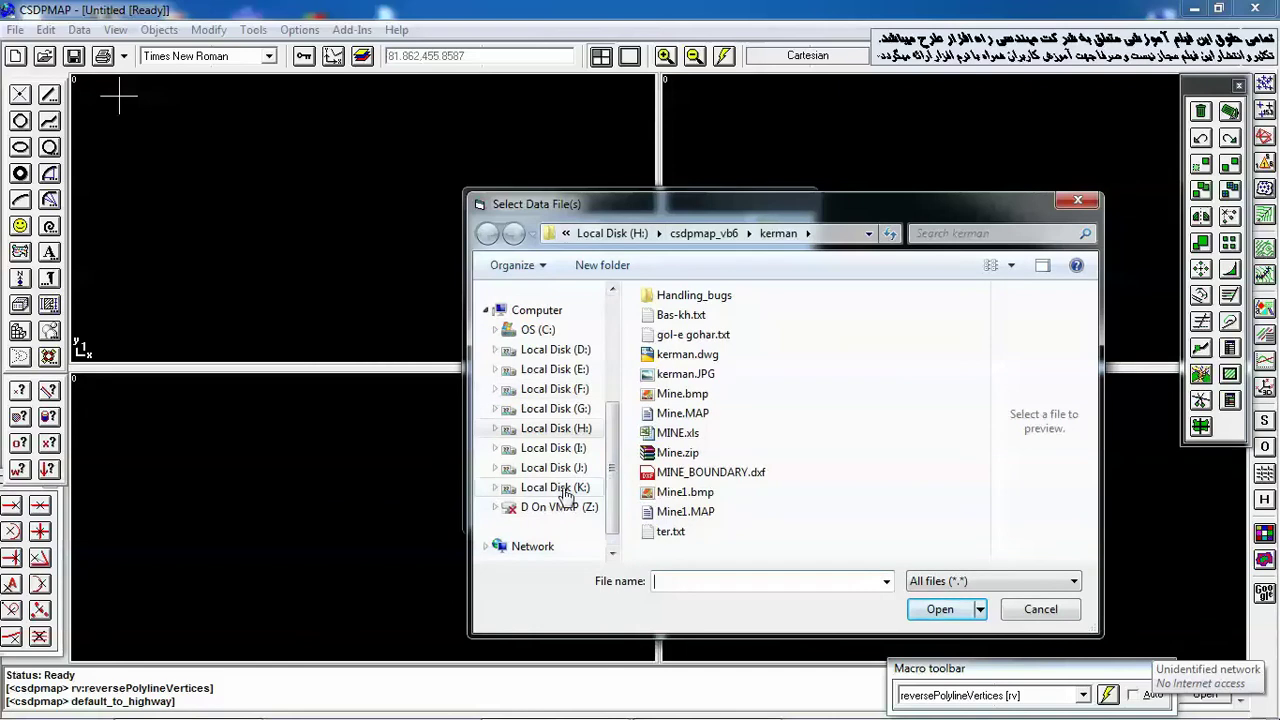
click(558, 489)
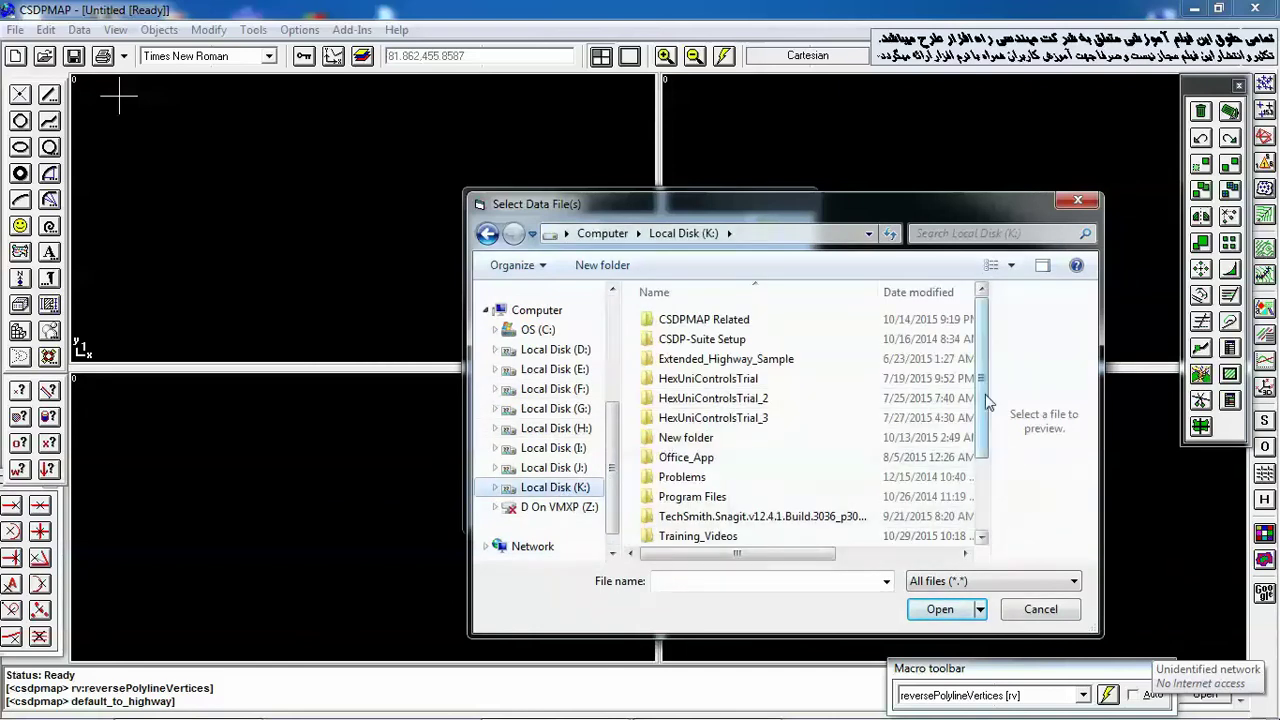
scroll(900, 430, down, 2)
double_click(700, 450)
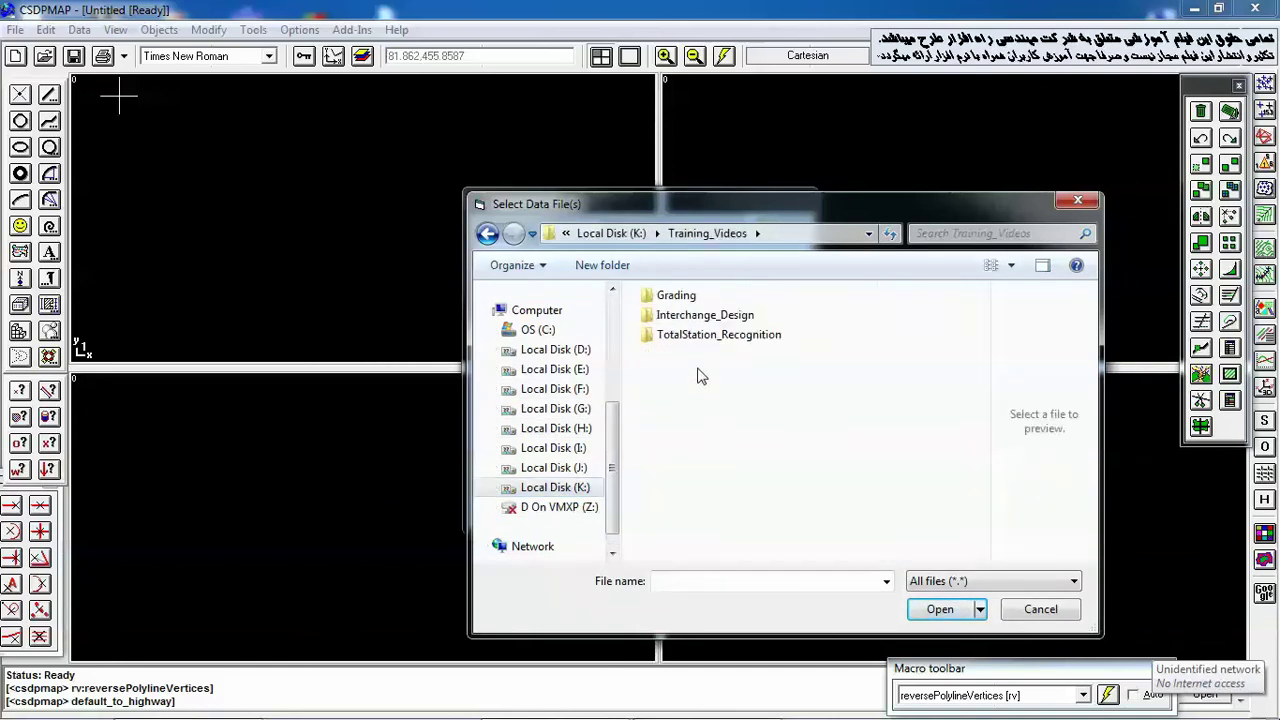
double_click(676, 298)
double_click(681, 297)
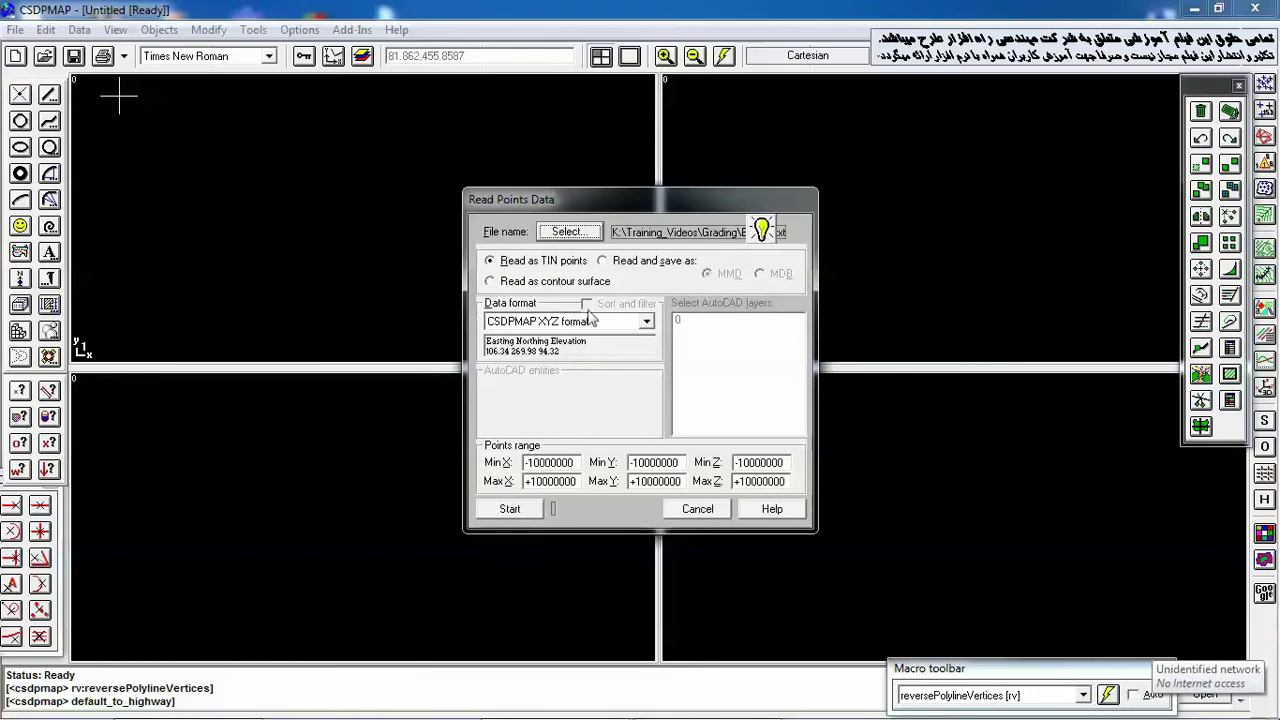
Read the file as TIN points using the DIGICAD format, and enlarge the plan viewport to fill the drawing area.
click(616, 322)
scroll(650, 400, down, 3)
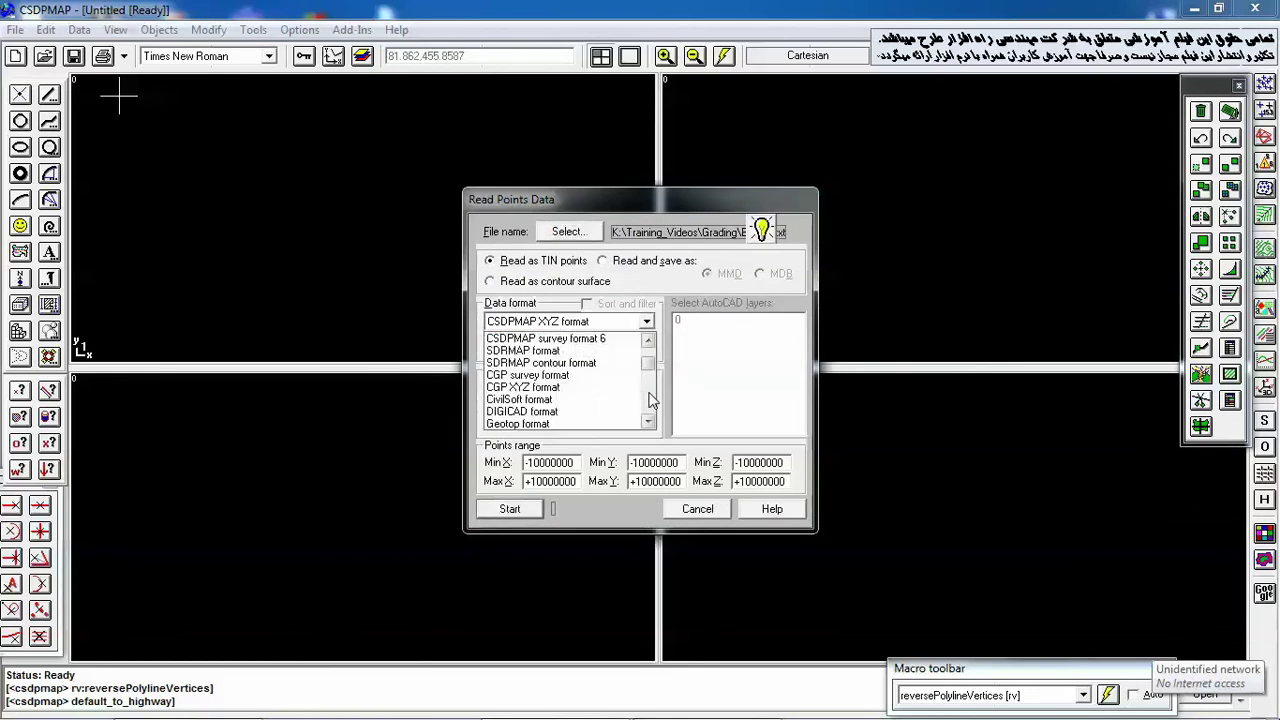
click(578, 412)
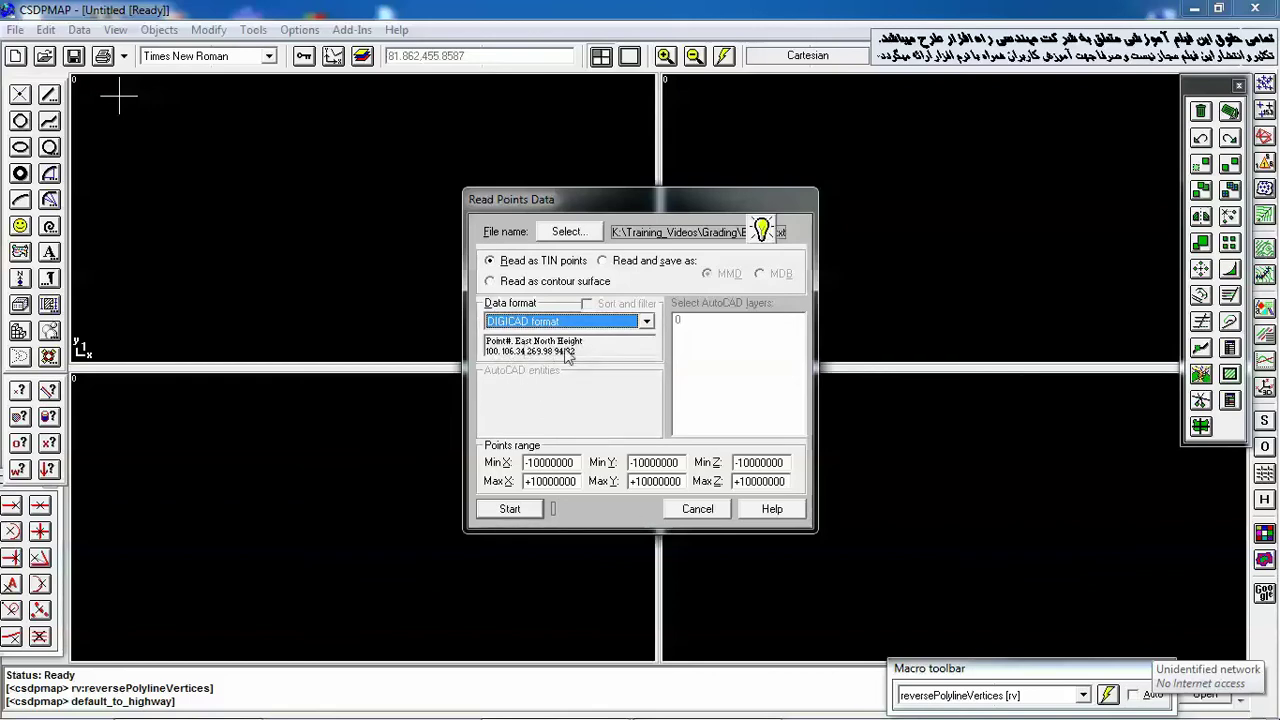
click(510, 509)
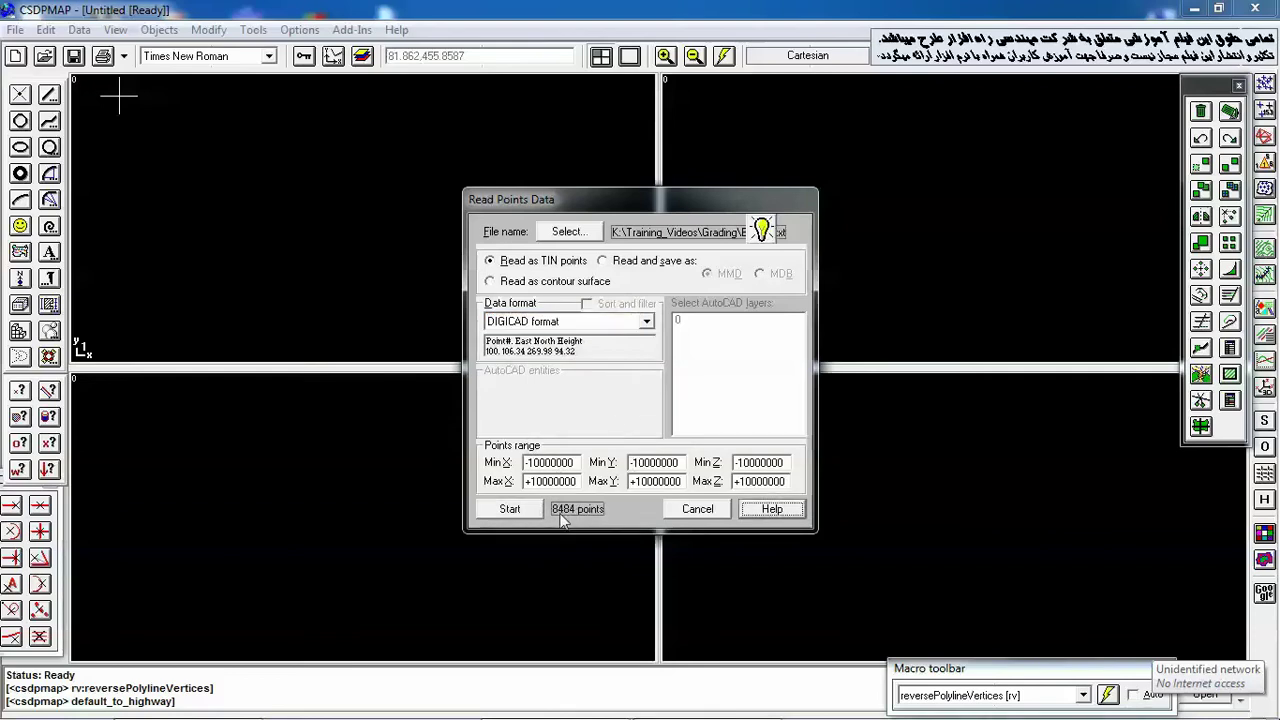
click(695, 509)
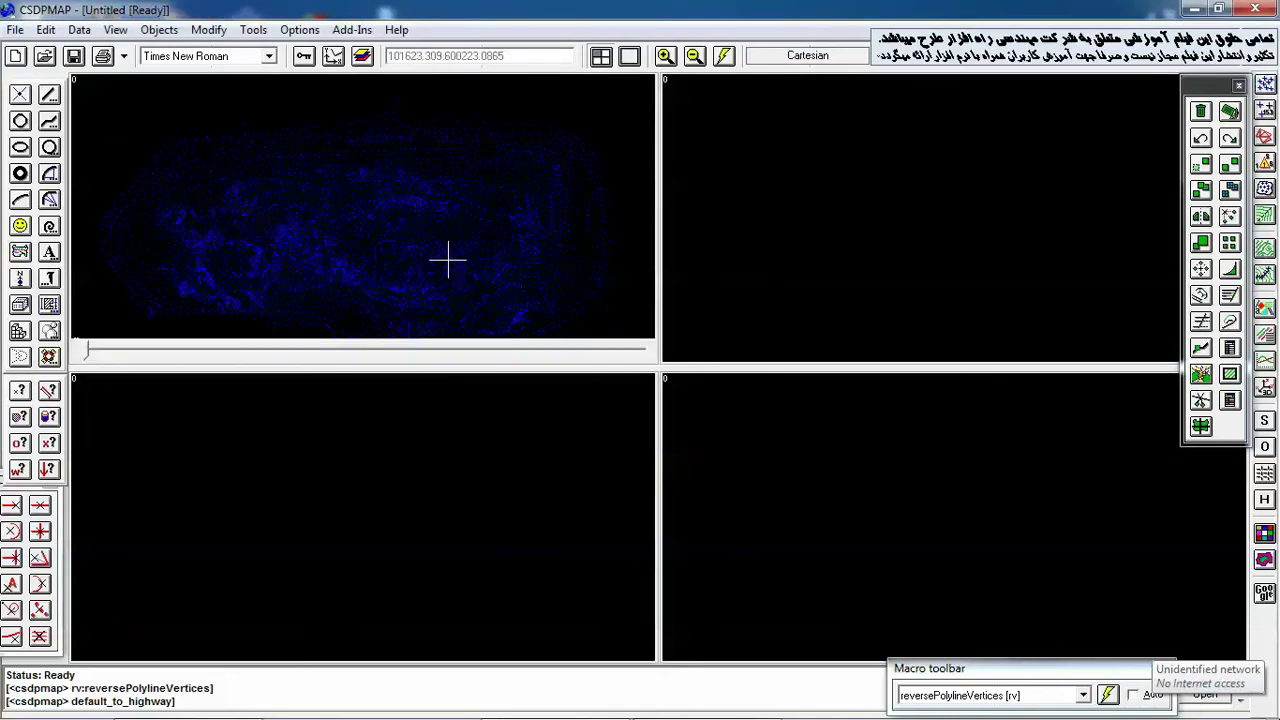
double_click(448, 260)
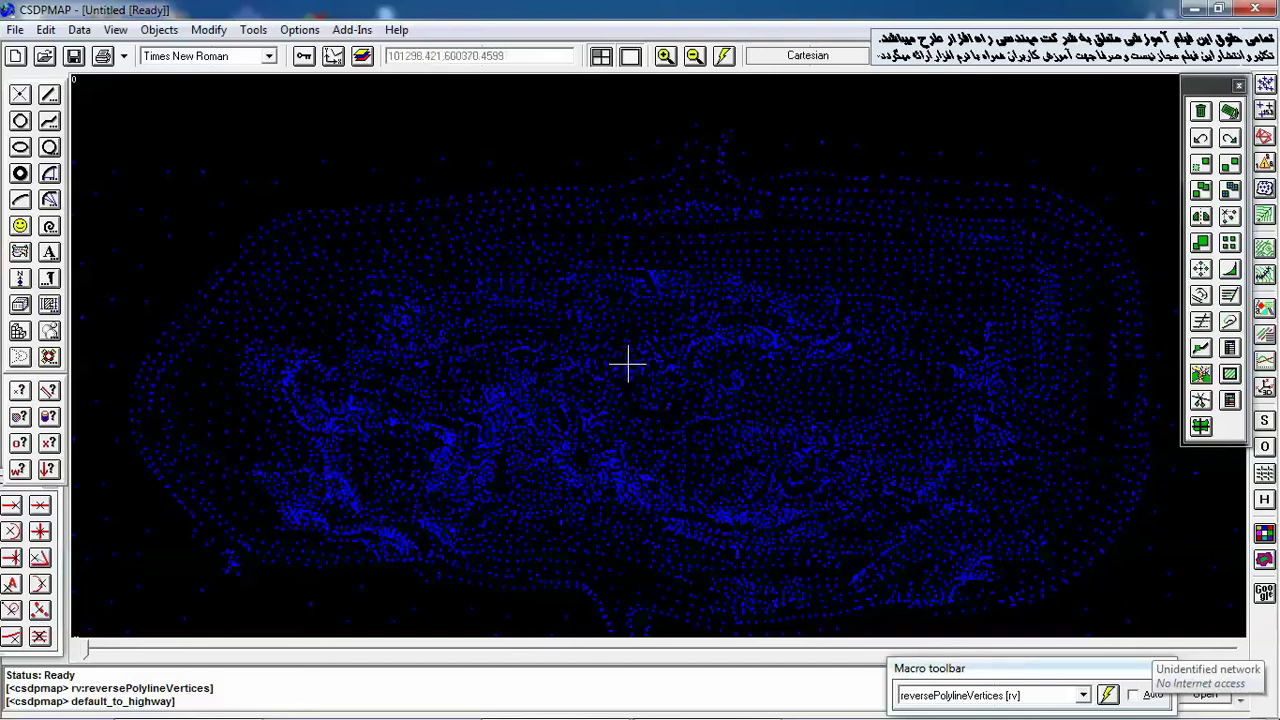
drag(626, 364, 626, 314)
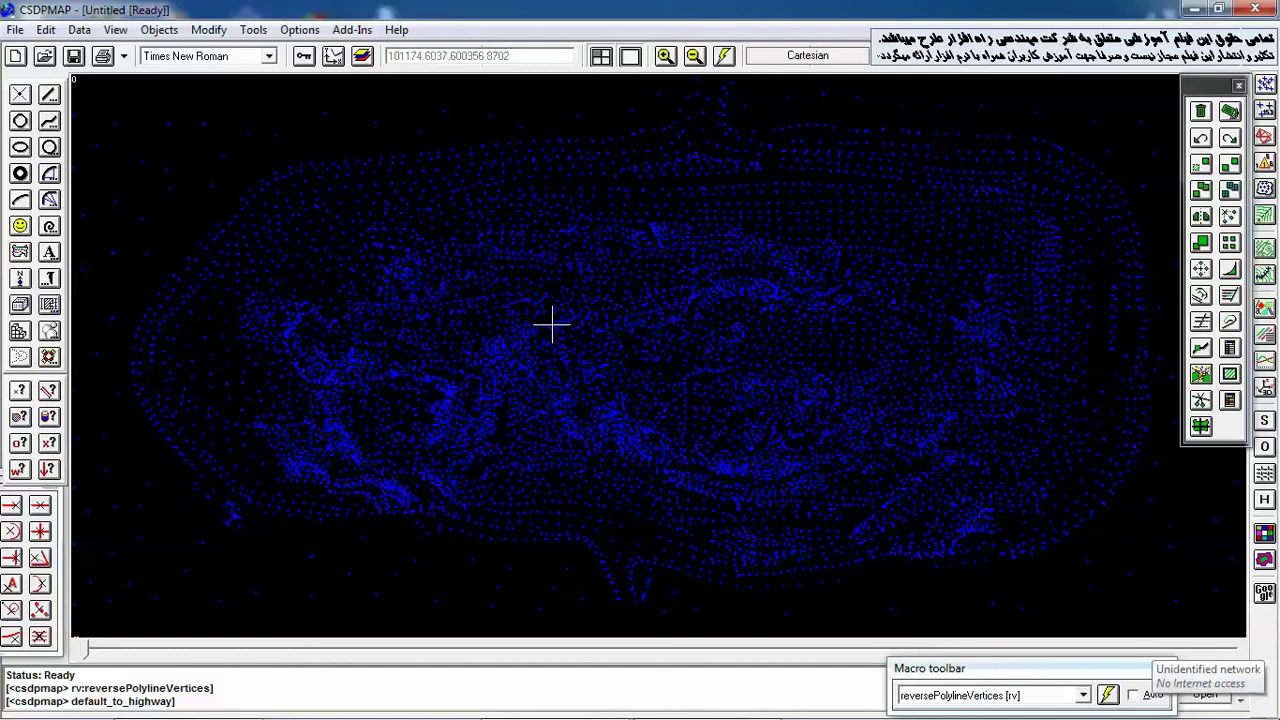
Set the current revision to 2 in the TIN settings.
mouse_move(455, 710)
click(298, 30)
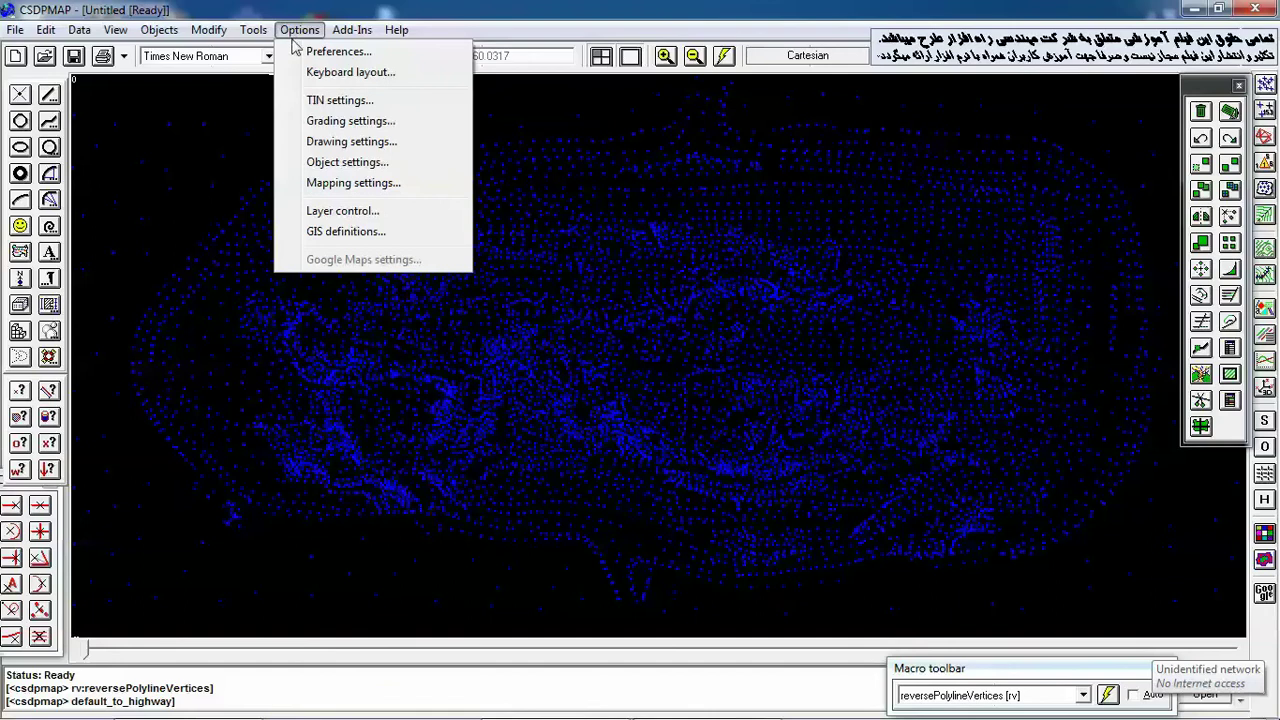
click(314, 101)
click(548, 288)
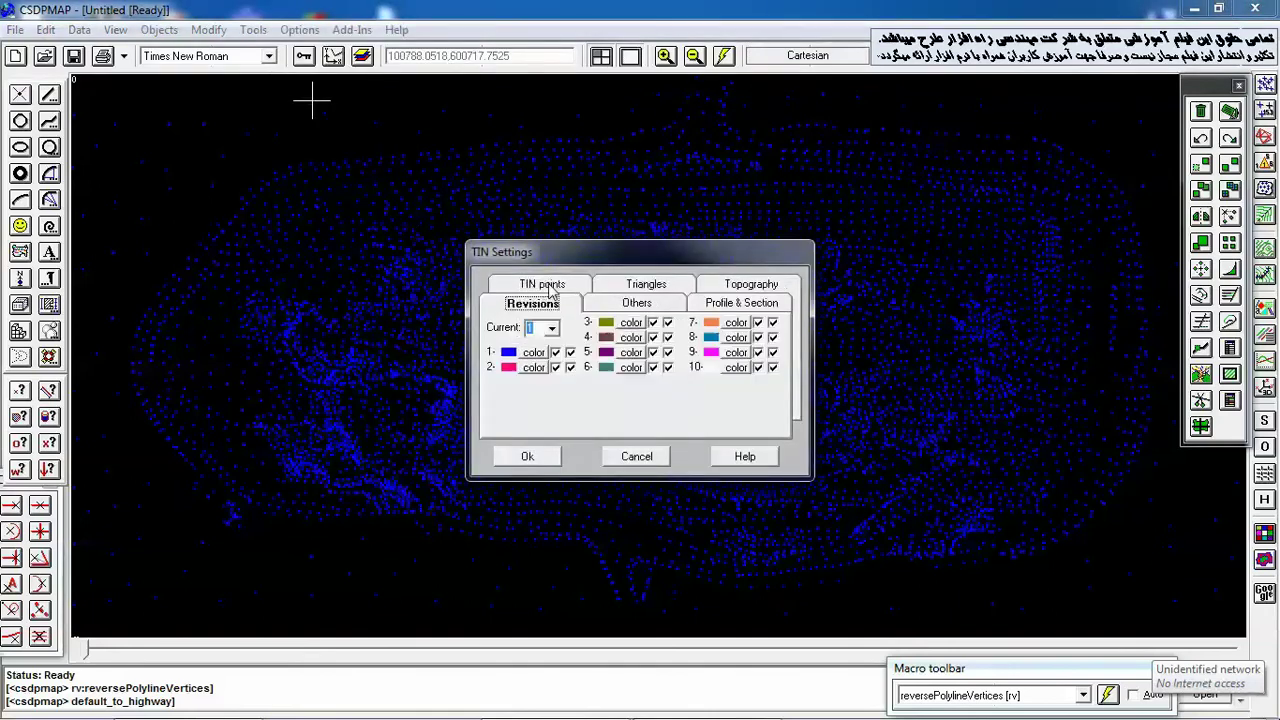
click(551, 328)
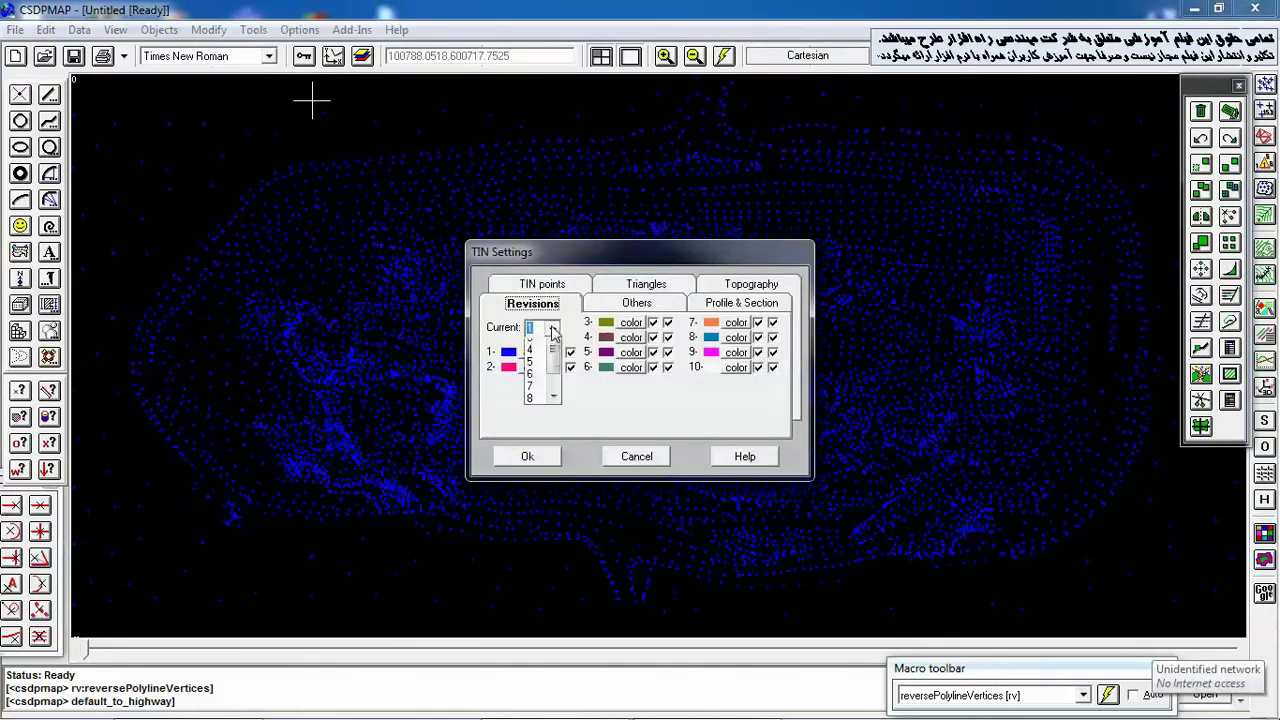
click(540, 358)
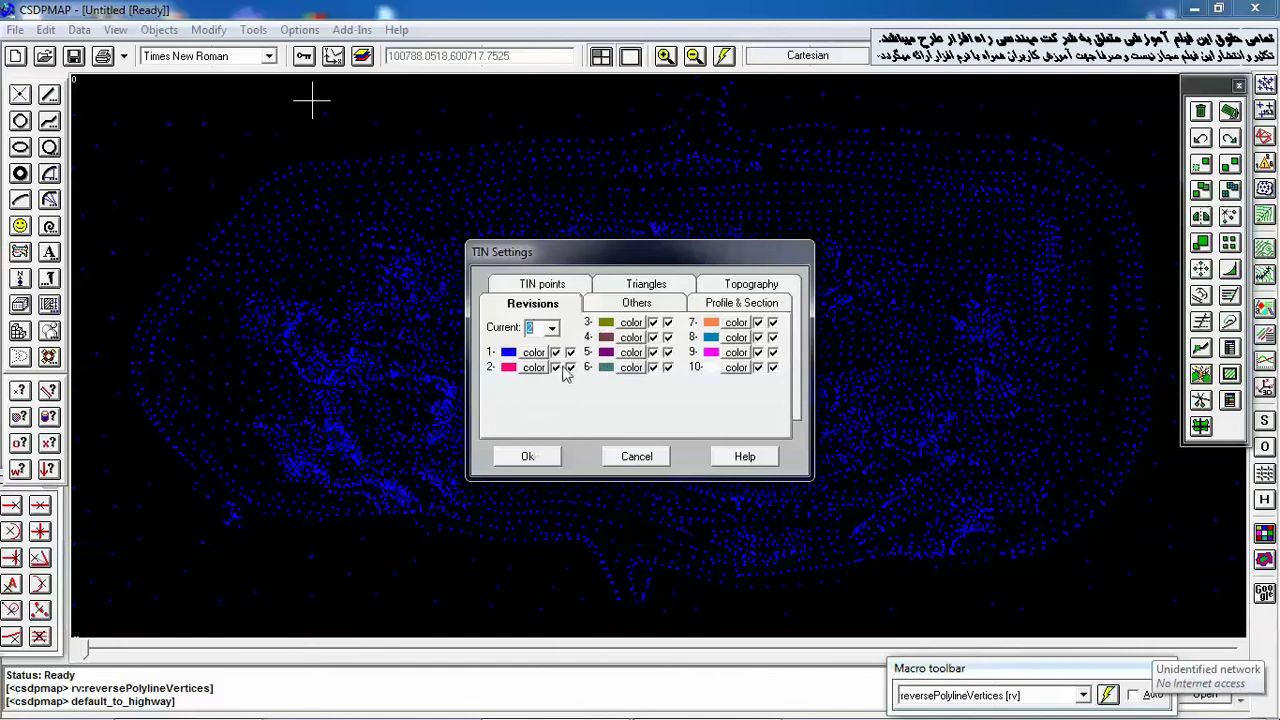
click(528, 457)
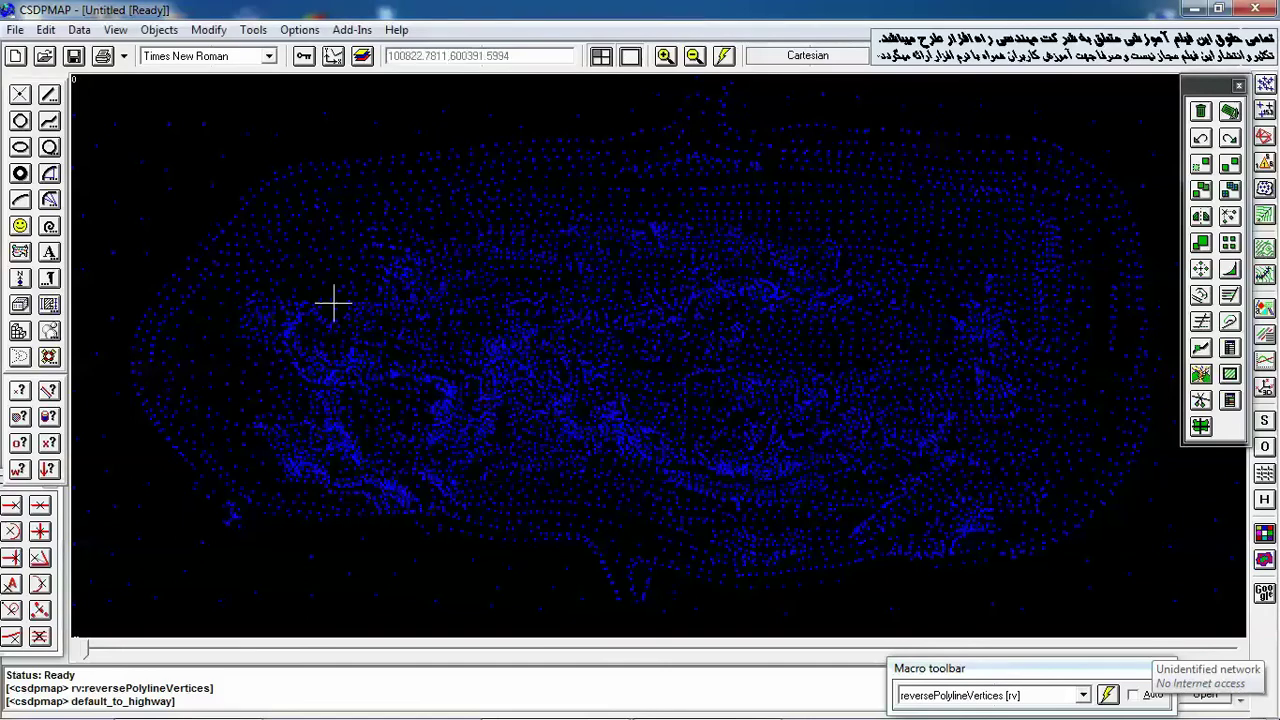
Start reading another points data set and choose ter.txt from the Grading folder as the source file.
click(79, 30)
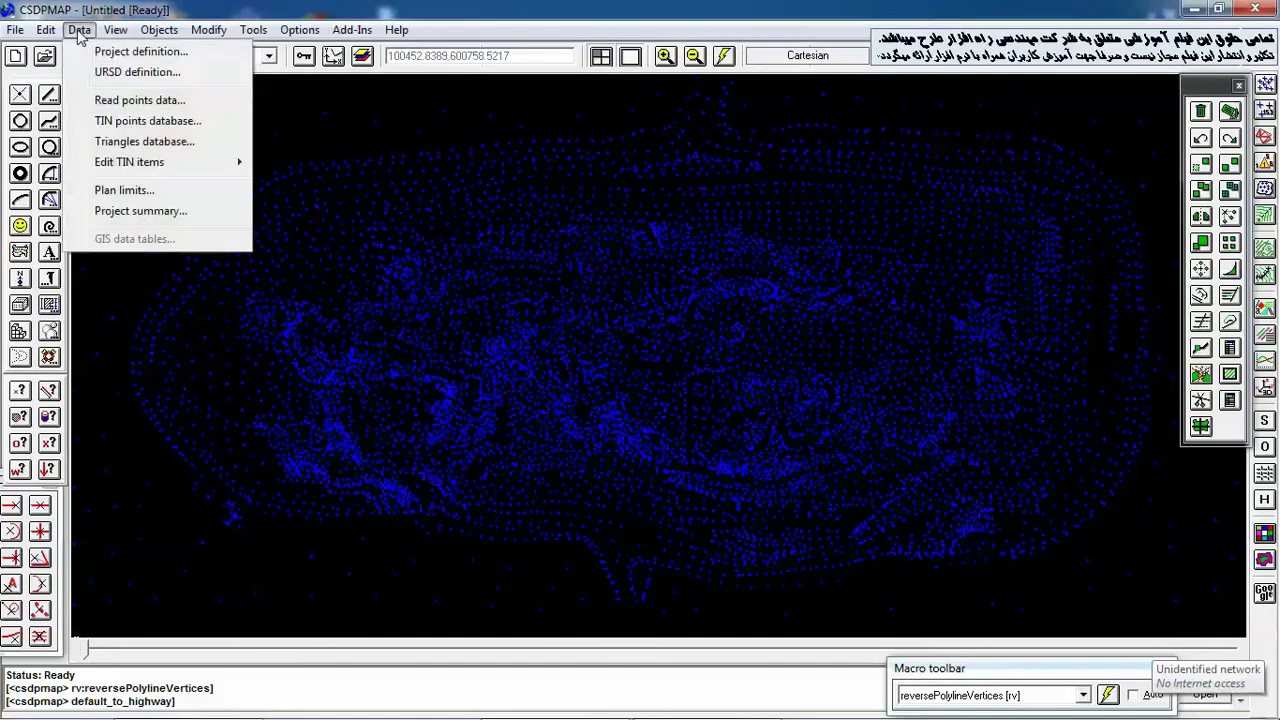
click(110, 101)
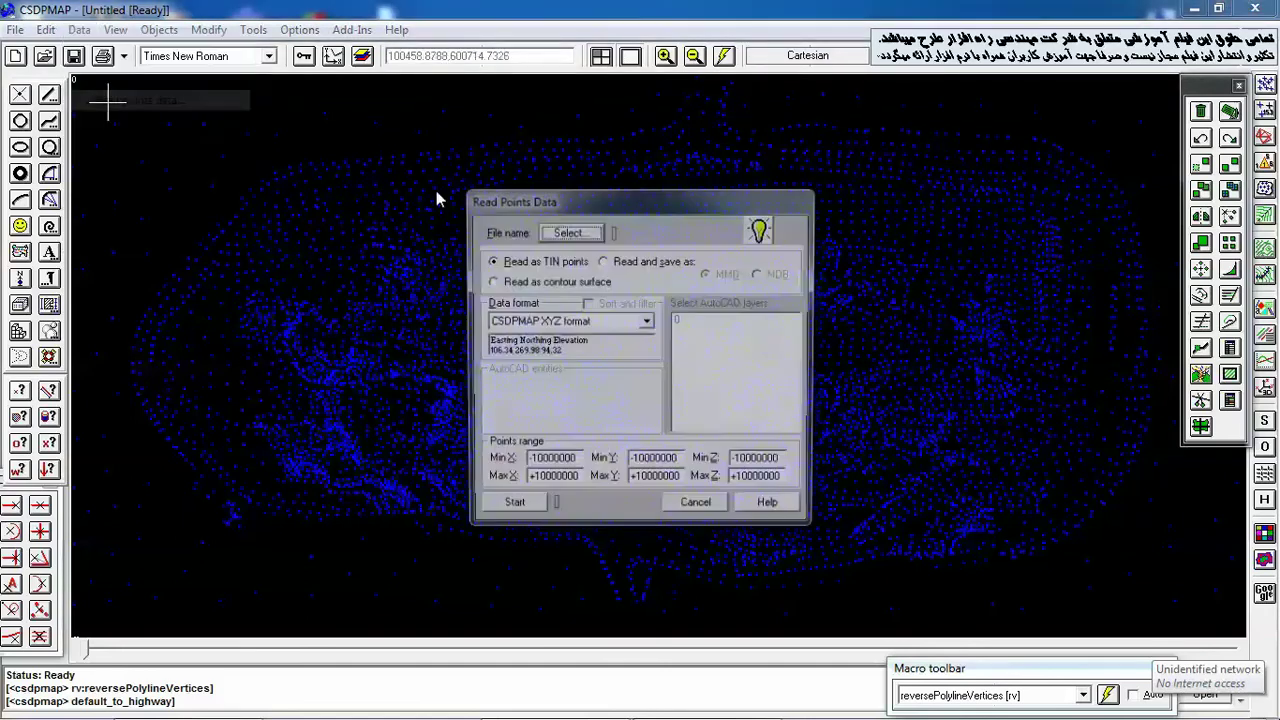
click(568, 231)
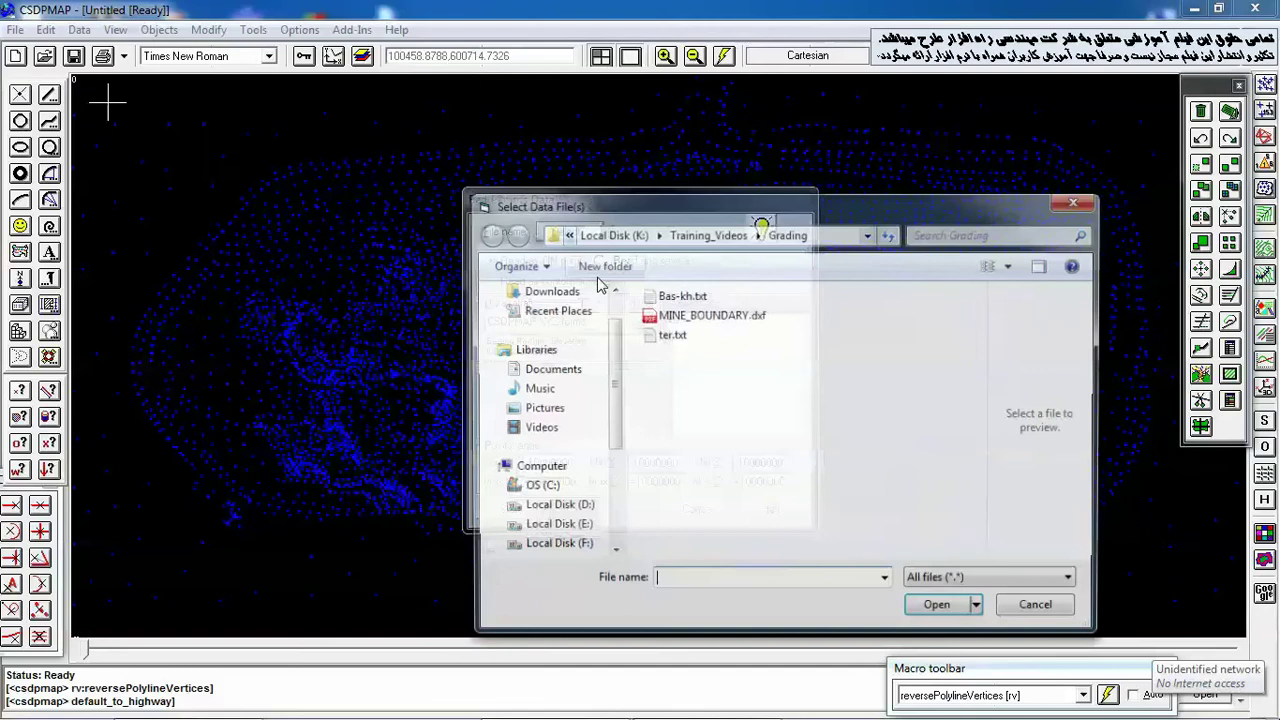
double_click(668, 335)
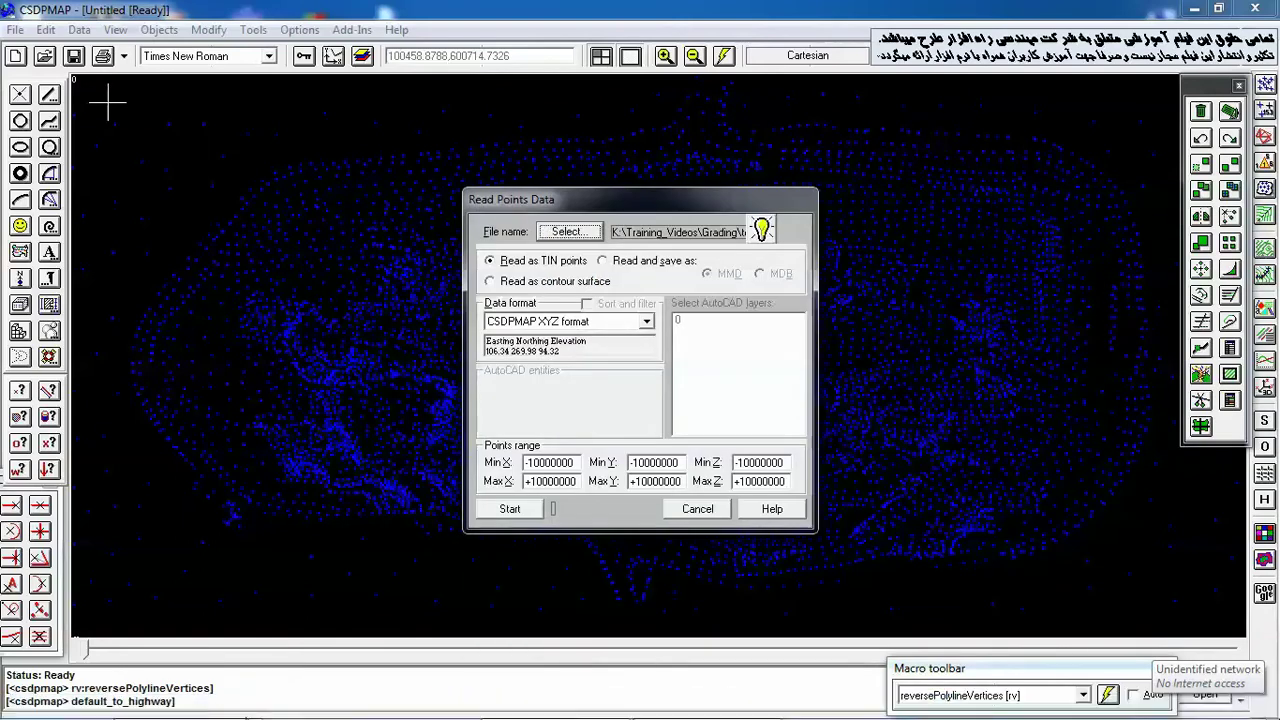
Check the coordinate column order of ter.txt in Notepad against the selected data format.
click(567, 231)
double_click(635, 208)
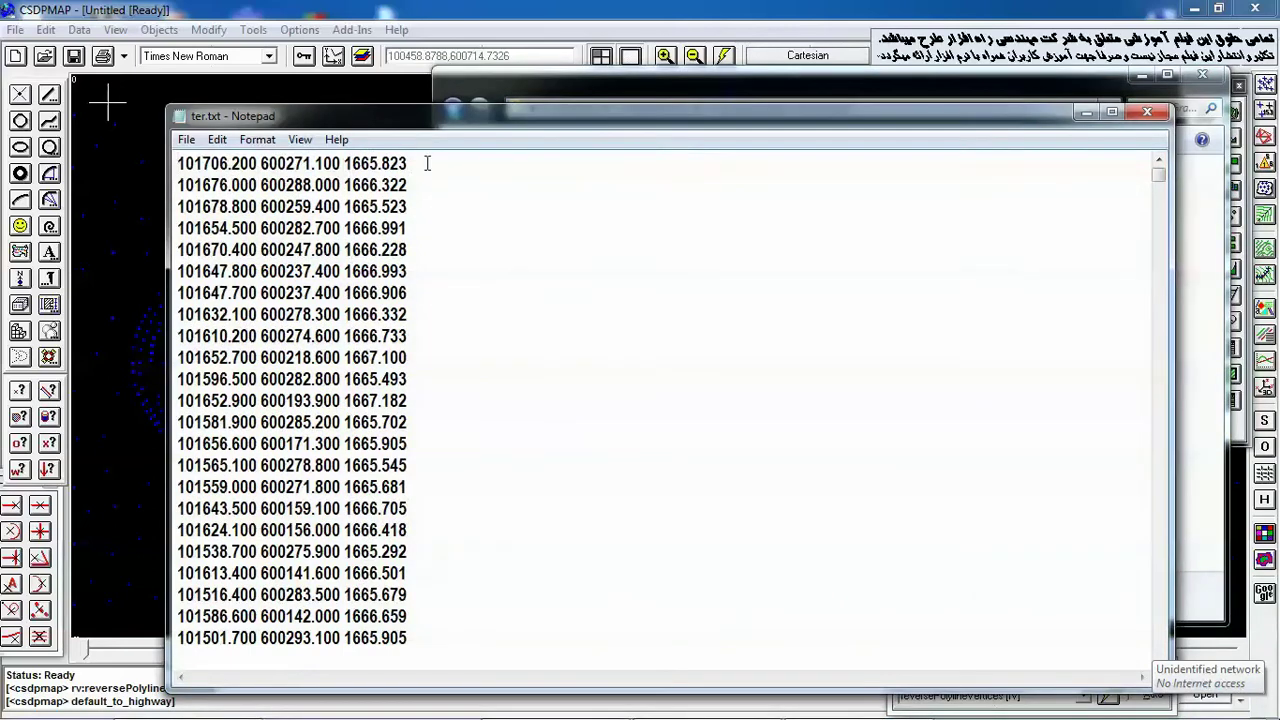
click(804, 72)
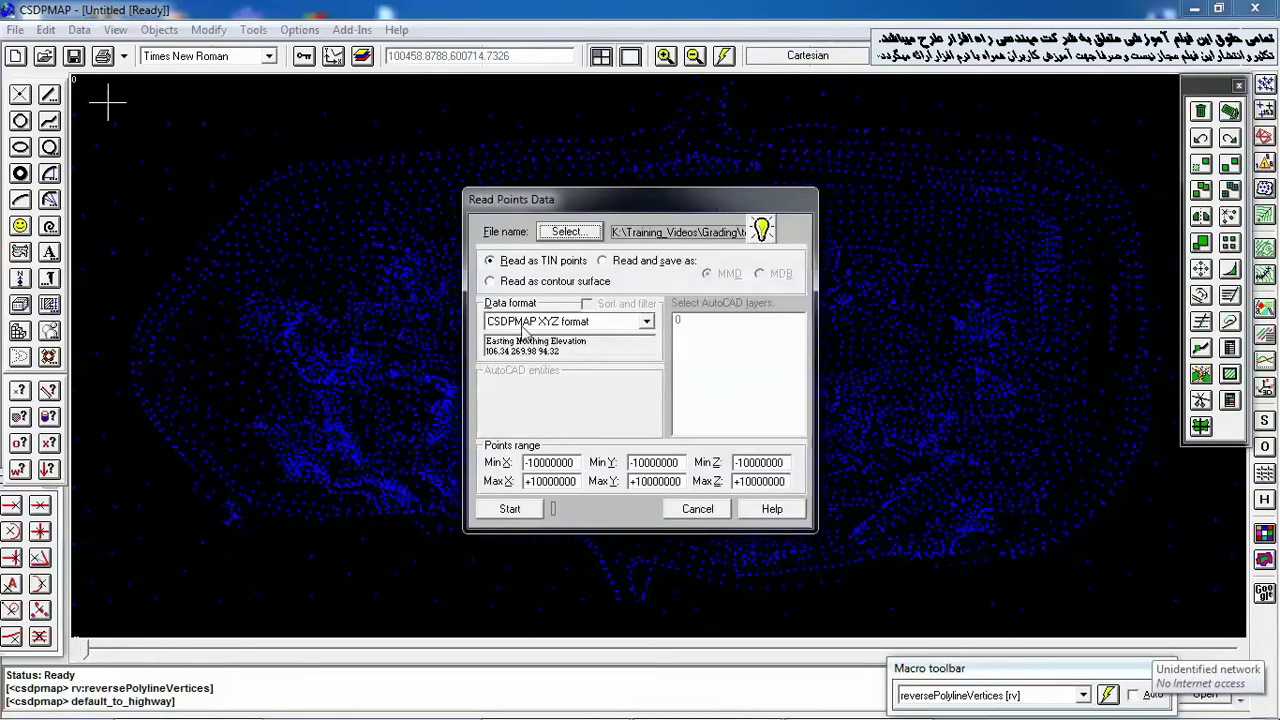
Read ter.txt as TIN points in the CSDPMAP XYZ format and refresh the plan view.
click(533, 510)
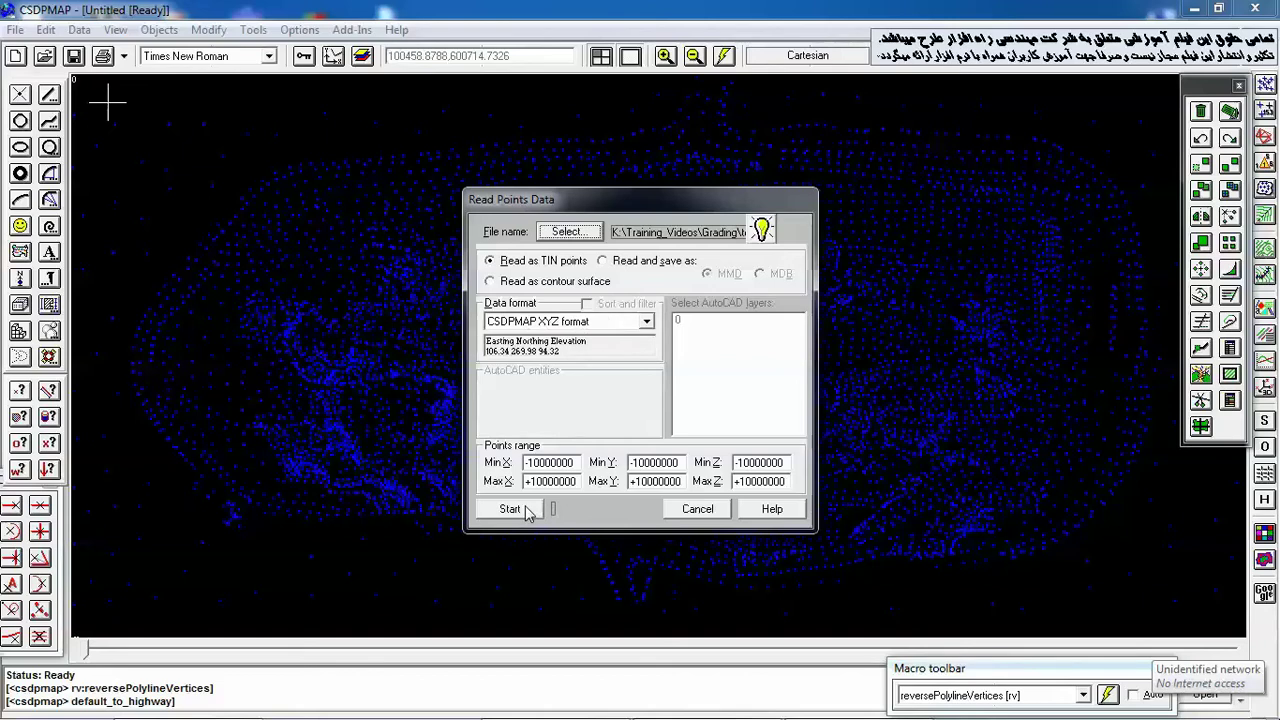
click(697, 509)
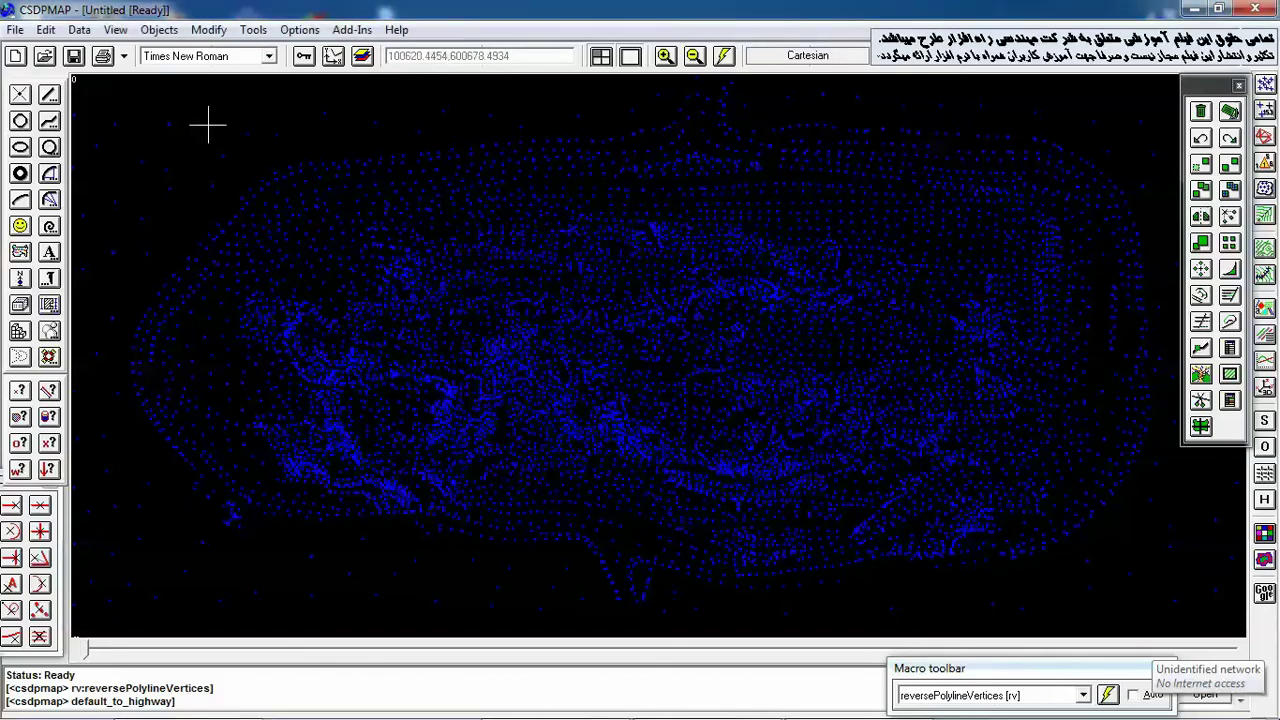
click(116, 30)
click(130, 71)
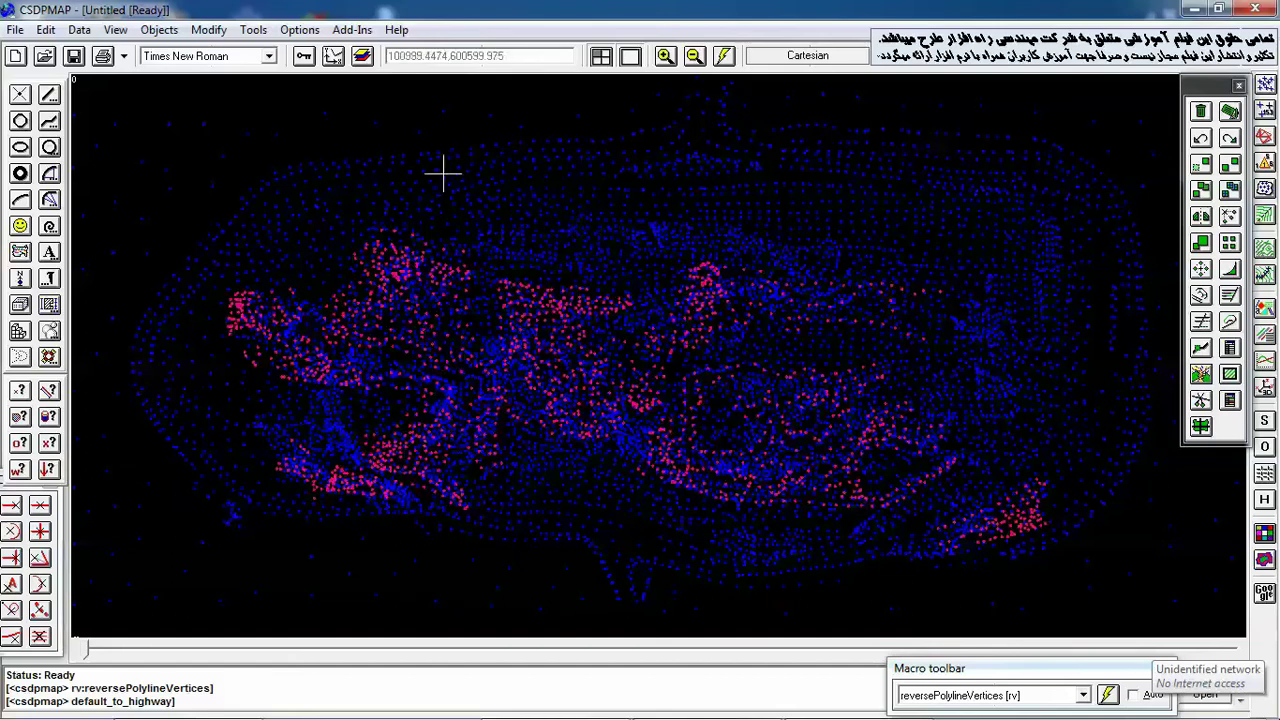
Sort the internal database points in ascending xyz order and filter duplicates with delta x, y and z set to 0.
click(254, 30)
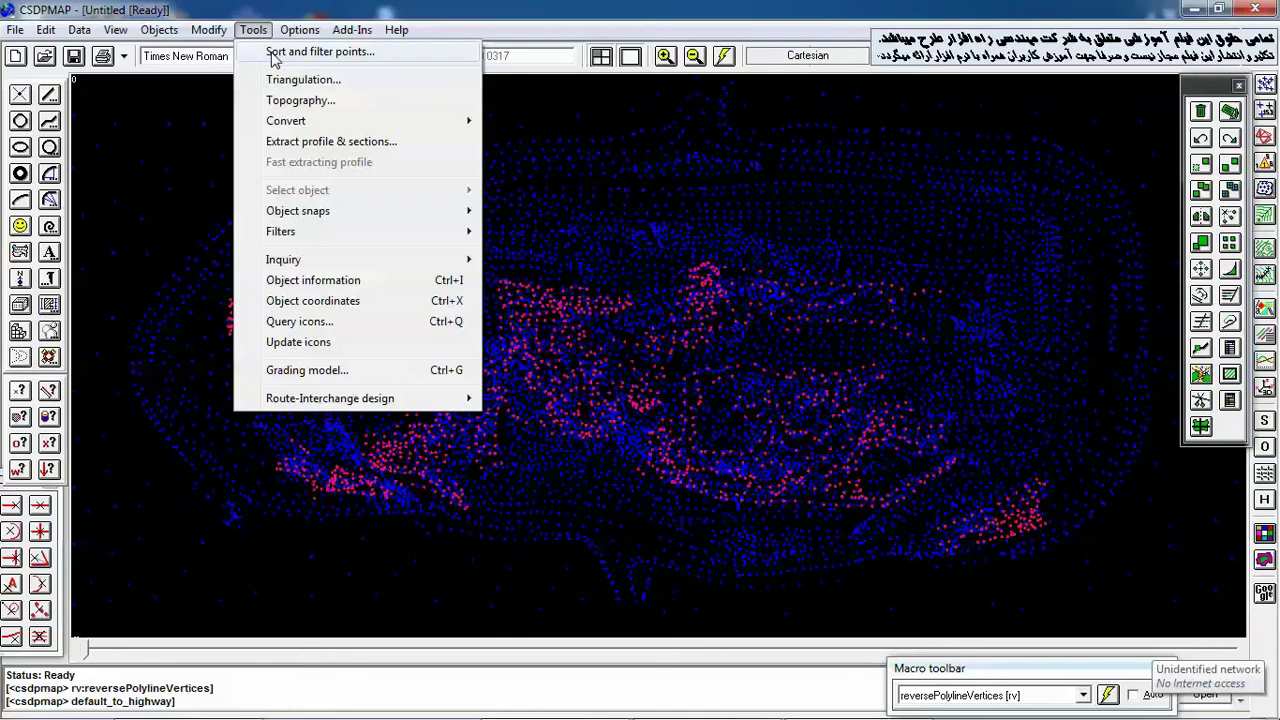
click(274, 55)
drag(578, 182, 762, 152)
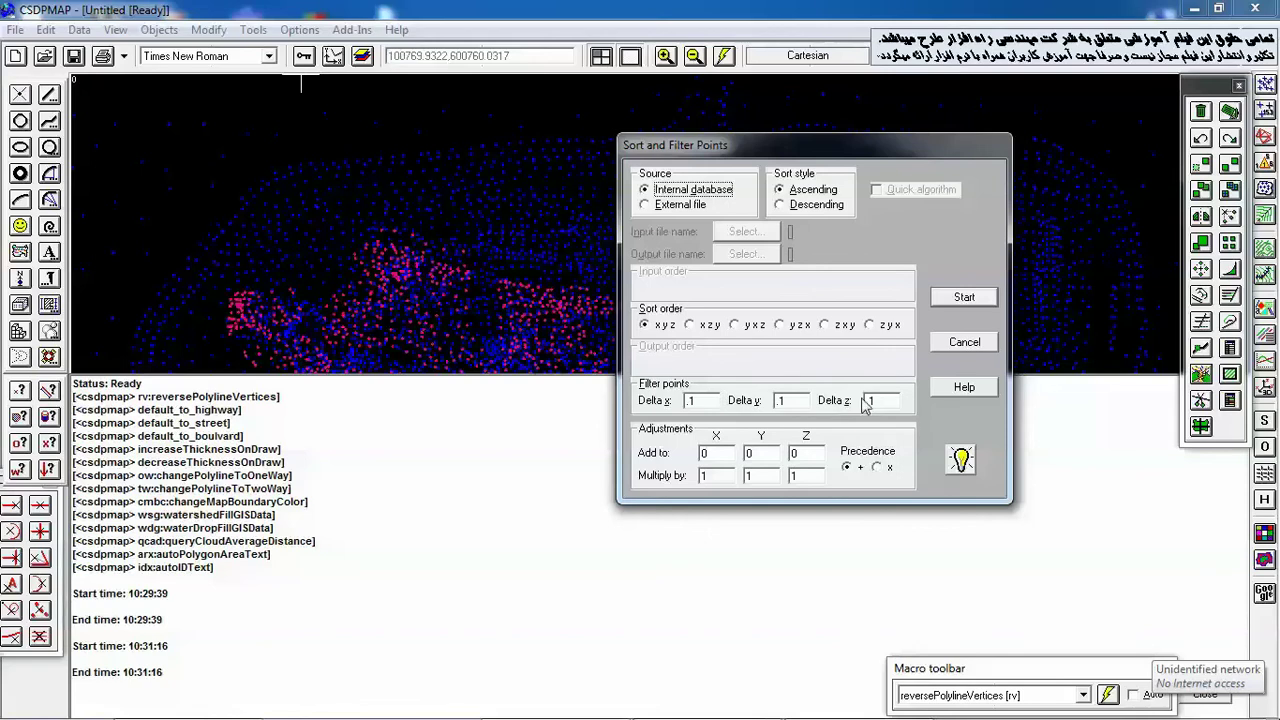
drag(709, 403, 655, 403)
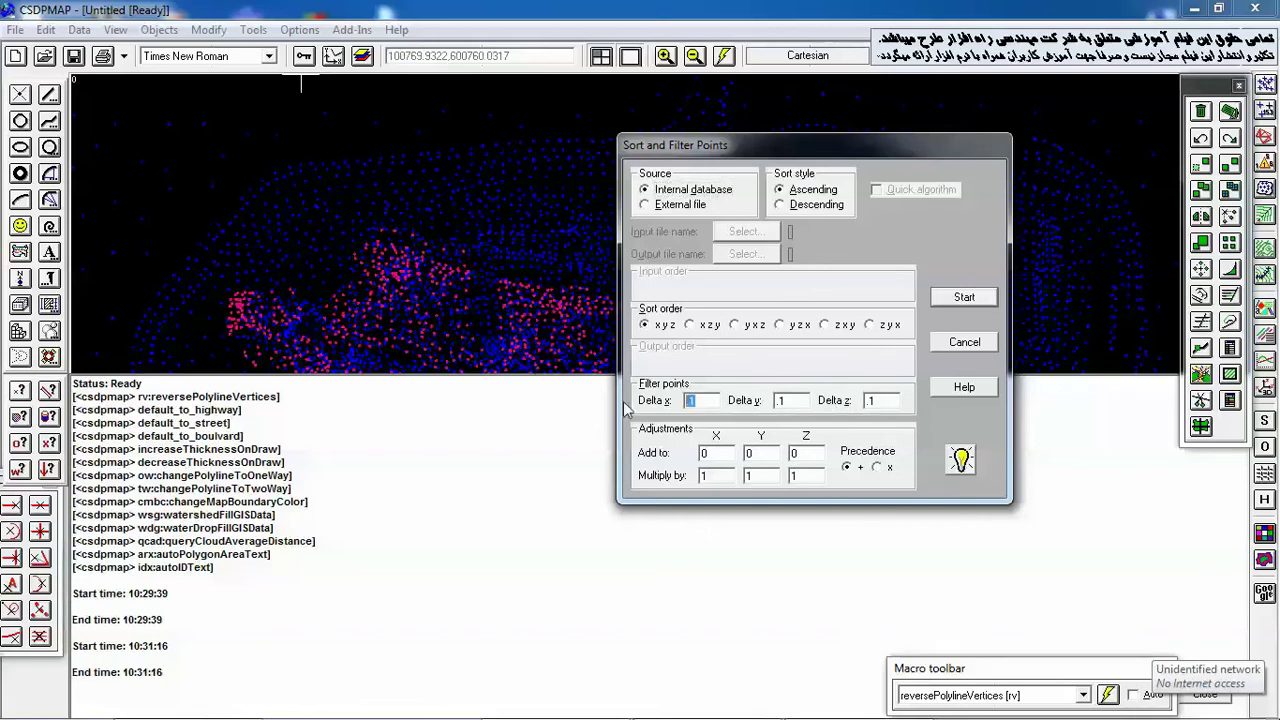
text(0)
key(Tab)
text(0)
click(960, 298)
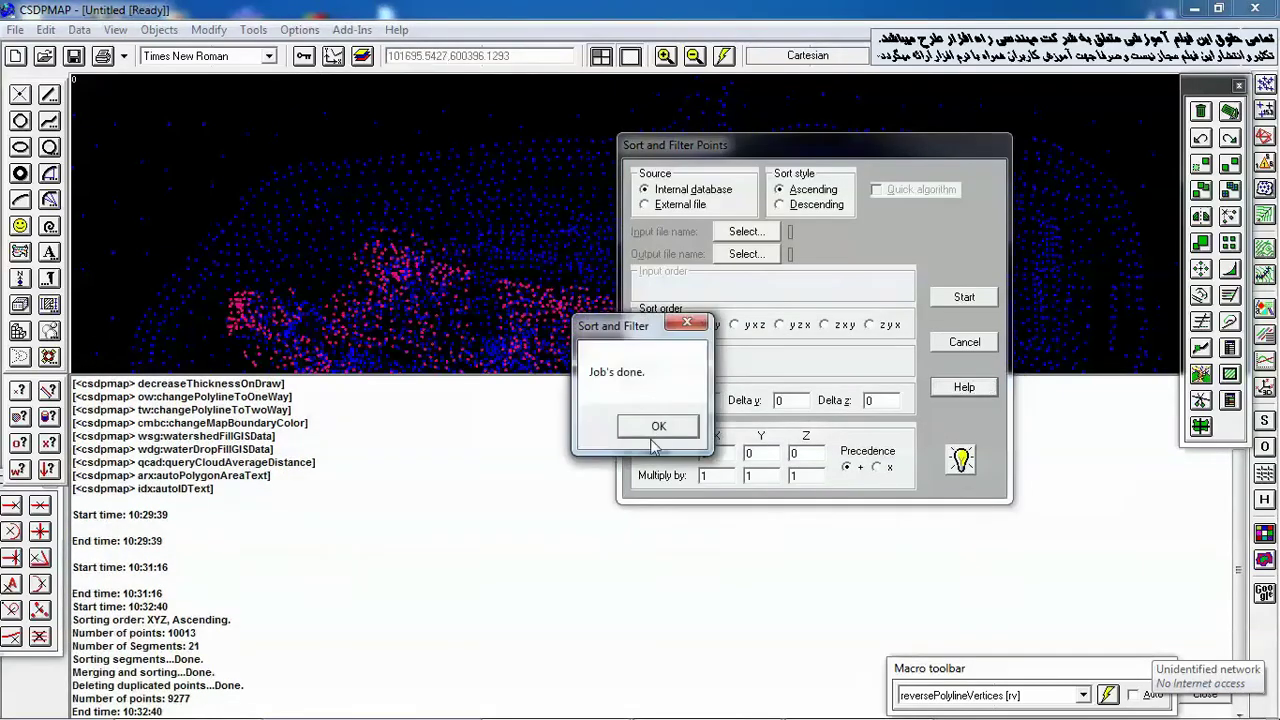
click(659, 426)
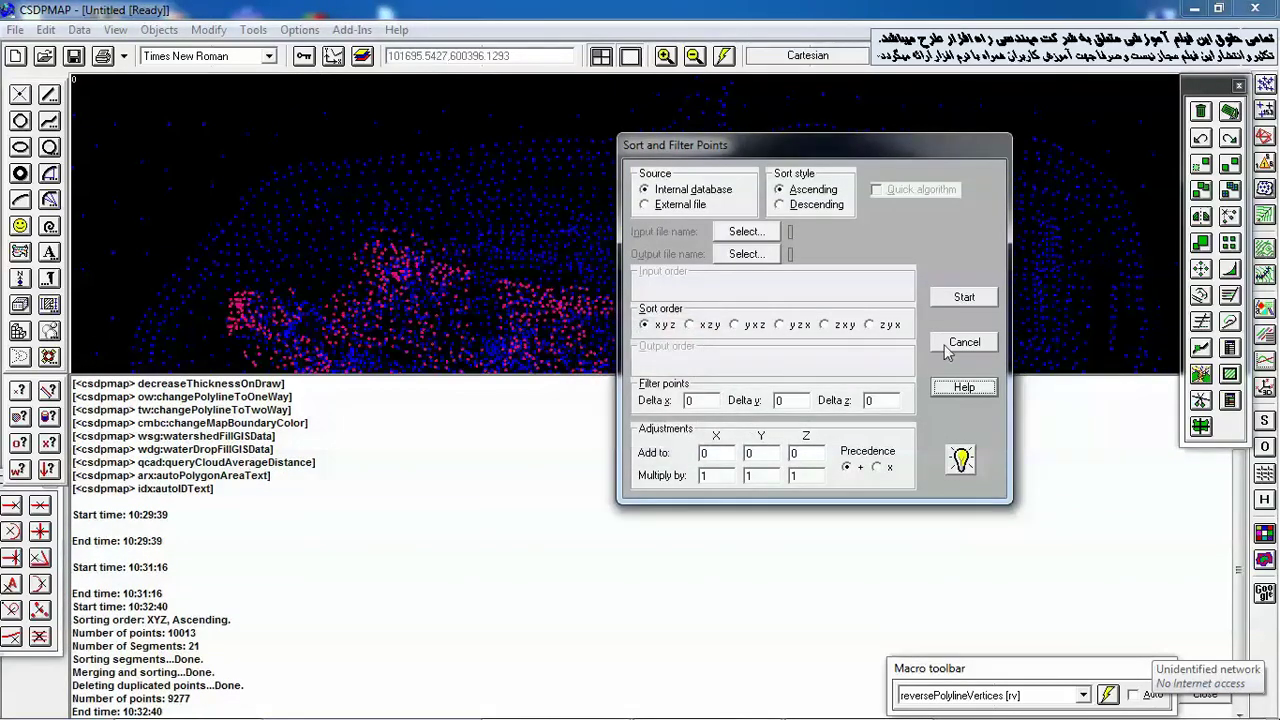
click(962, 343)
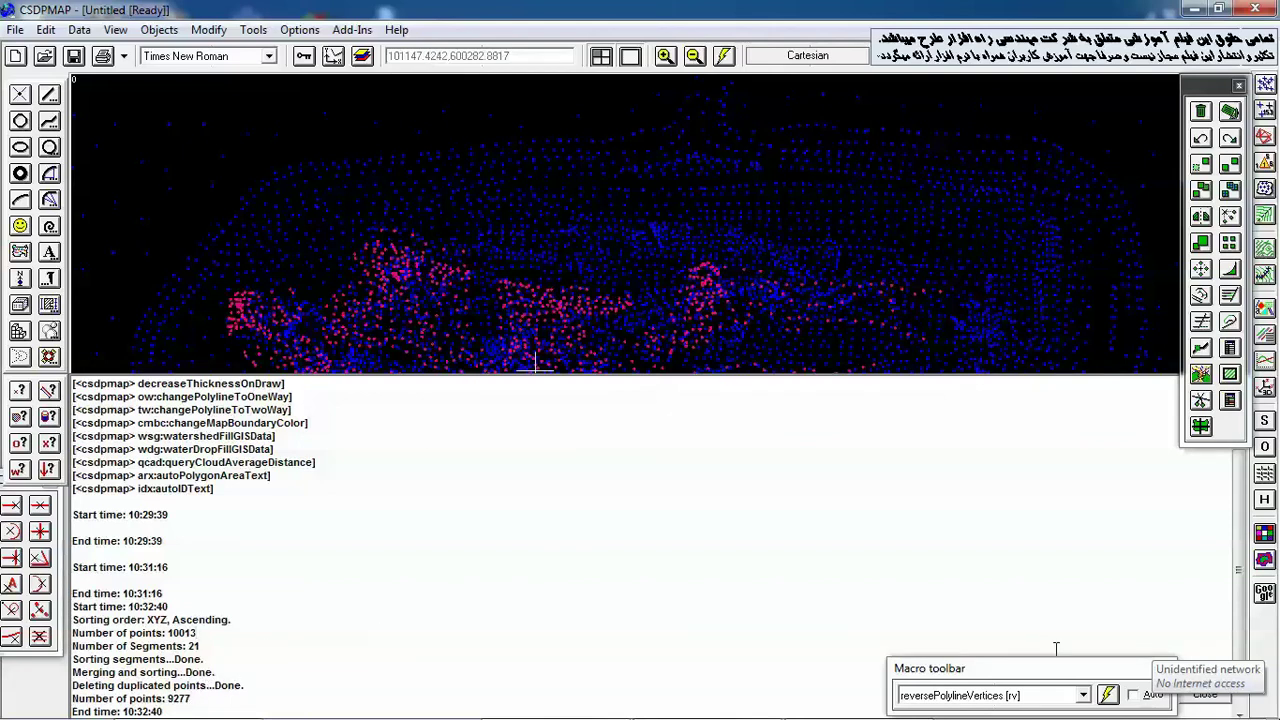
click(1205, 694)
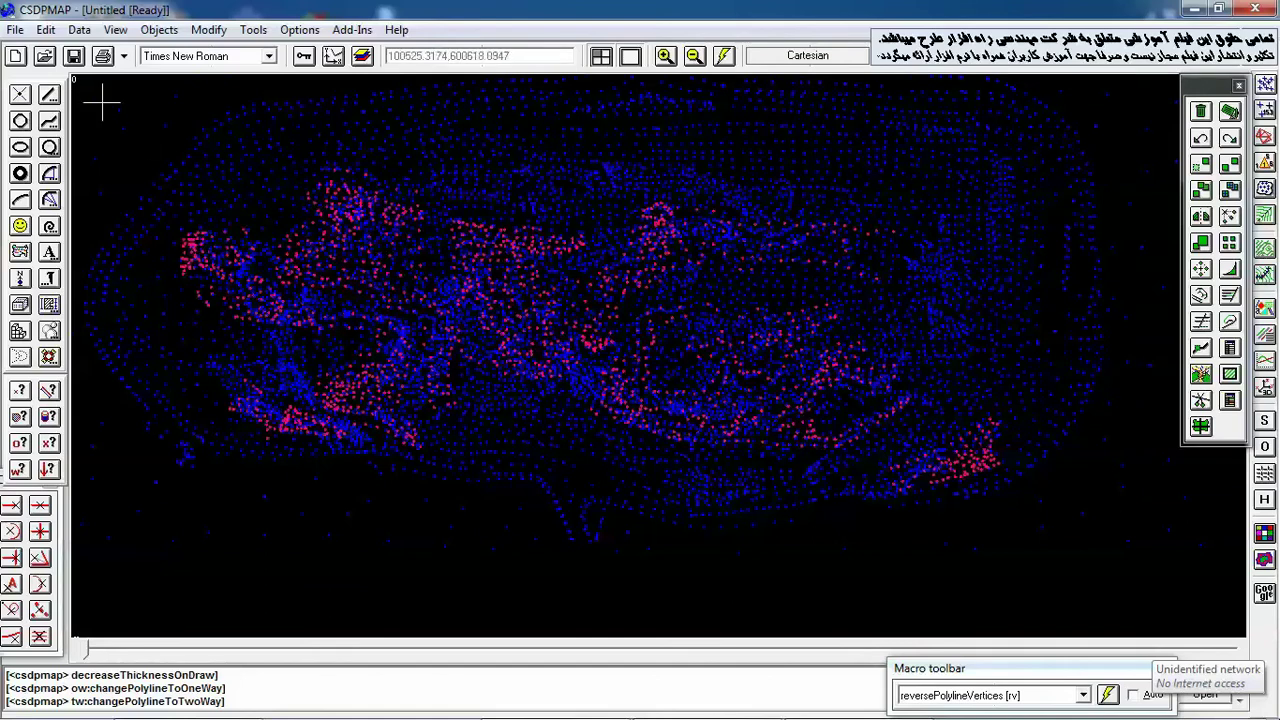
Save the project as MINE_01 in the Grading folder.
click(75, 57)
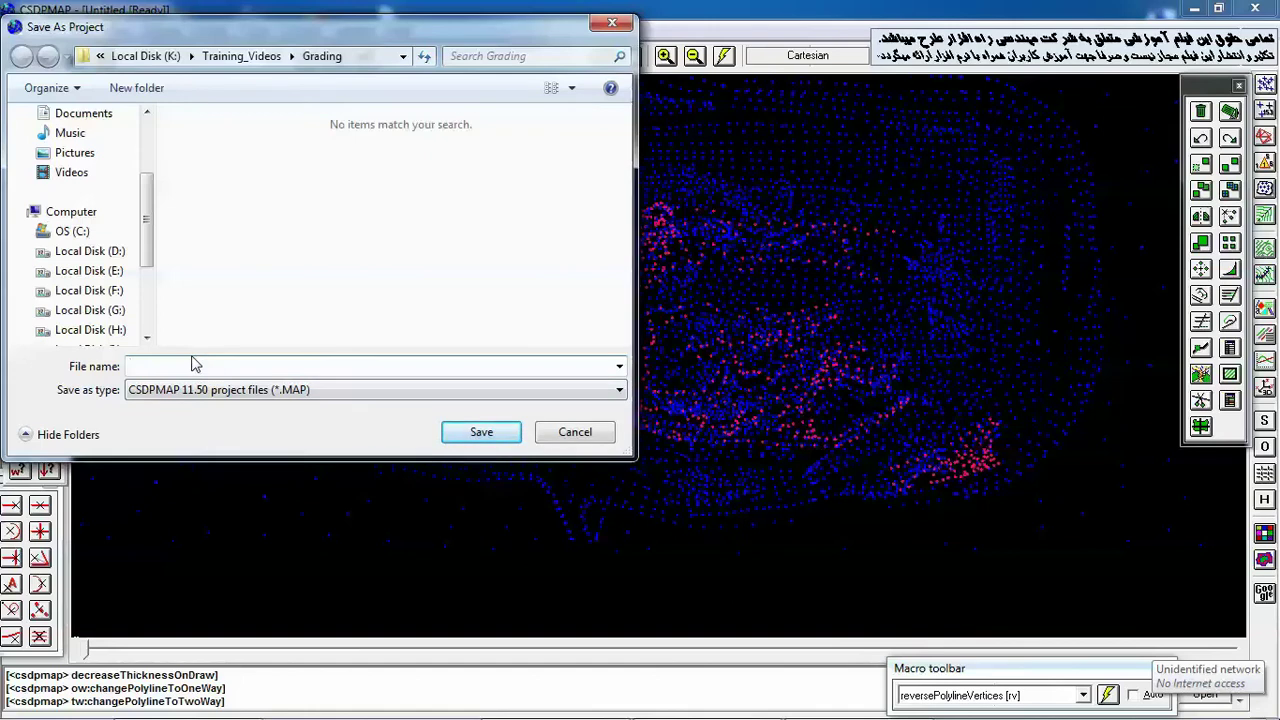
text(mine)
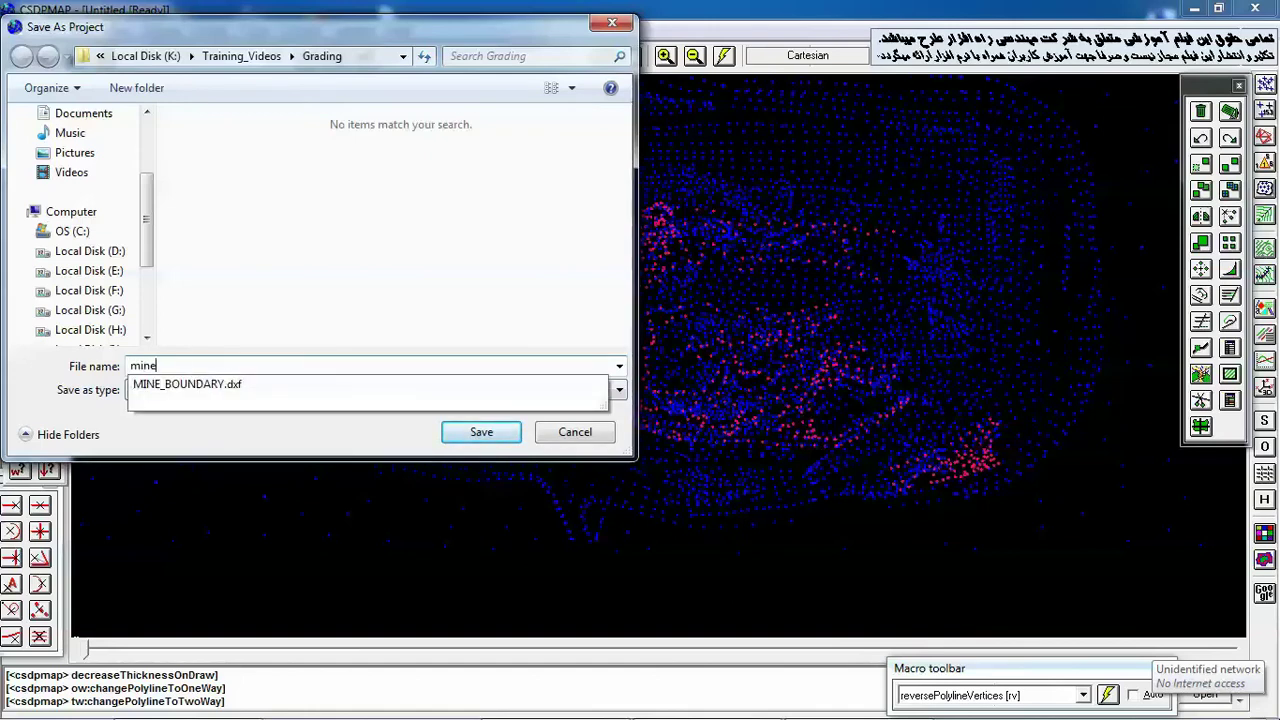
key(BackSpace)
key(BackSpace)
key(BackSpace)
key(BackSpace)
text(MINE_01)
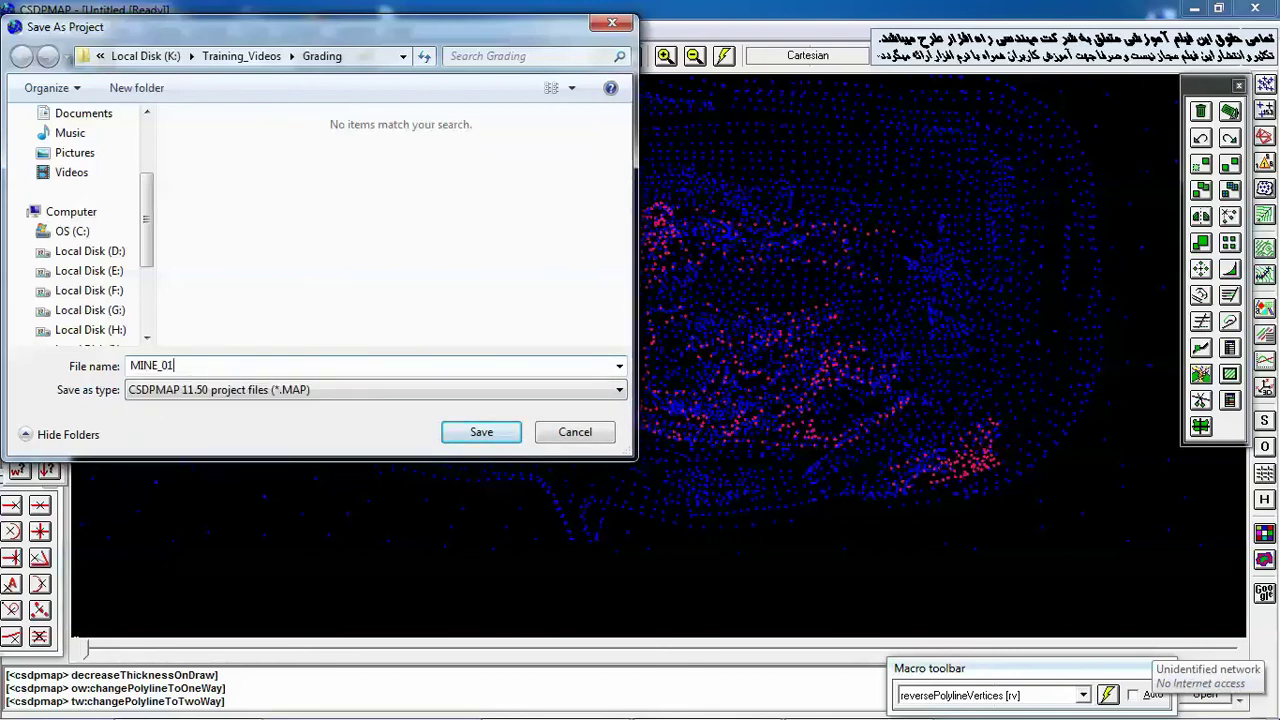
key(Return)
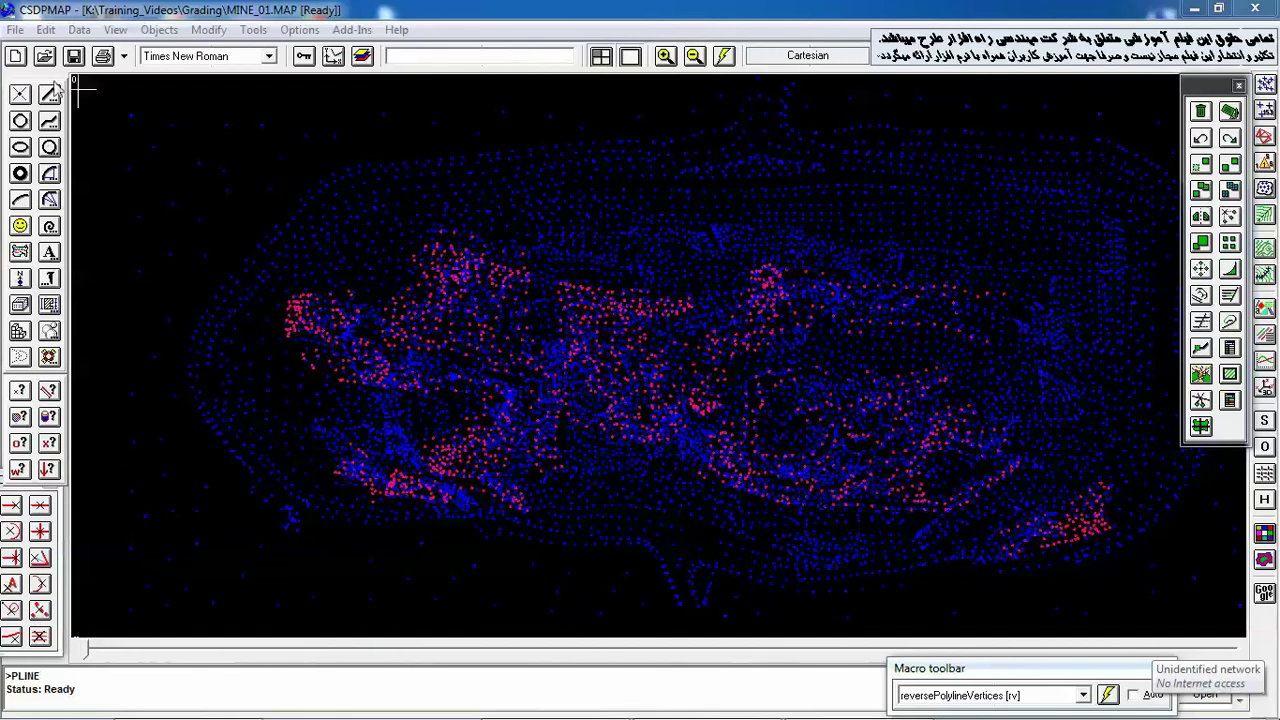
Import the AutoCAD file MINE_BOUNDARY.dxf from the Grading folder and look over its boundary polylines on the points.
click(15, 31)
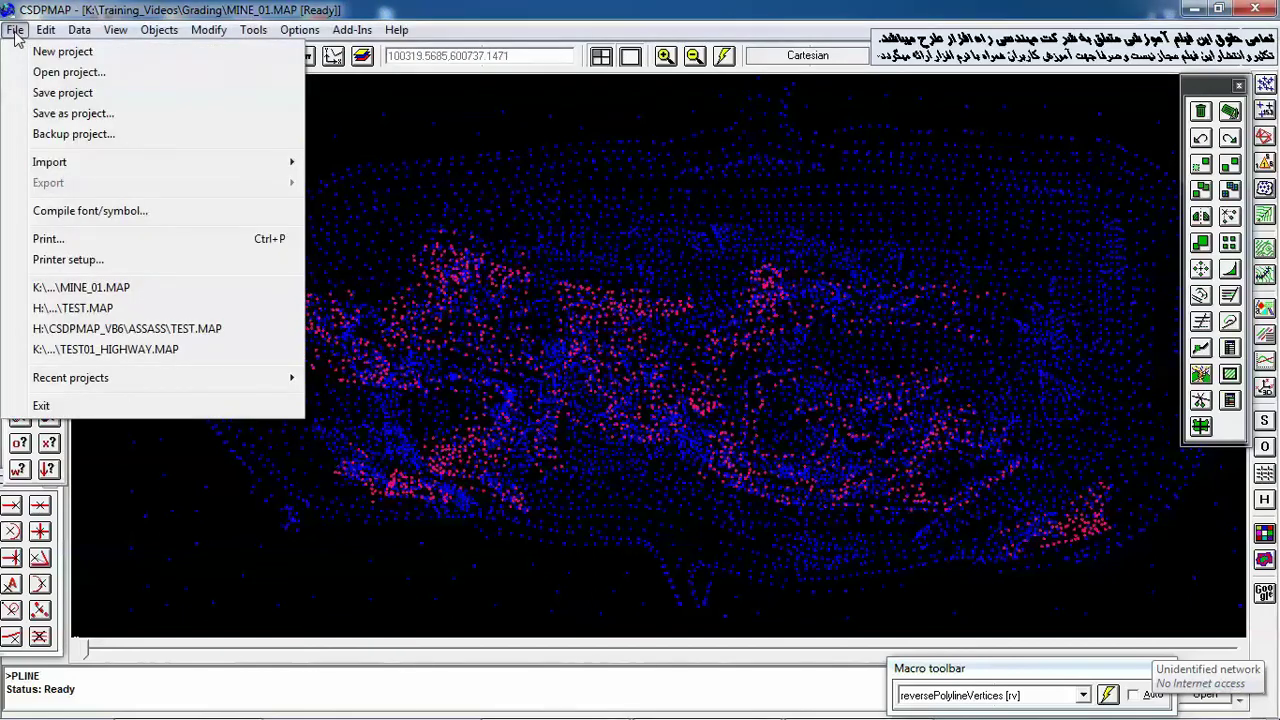
mouse_move(90, 172)
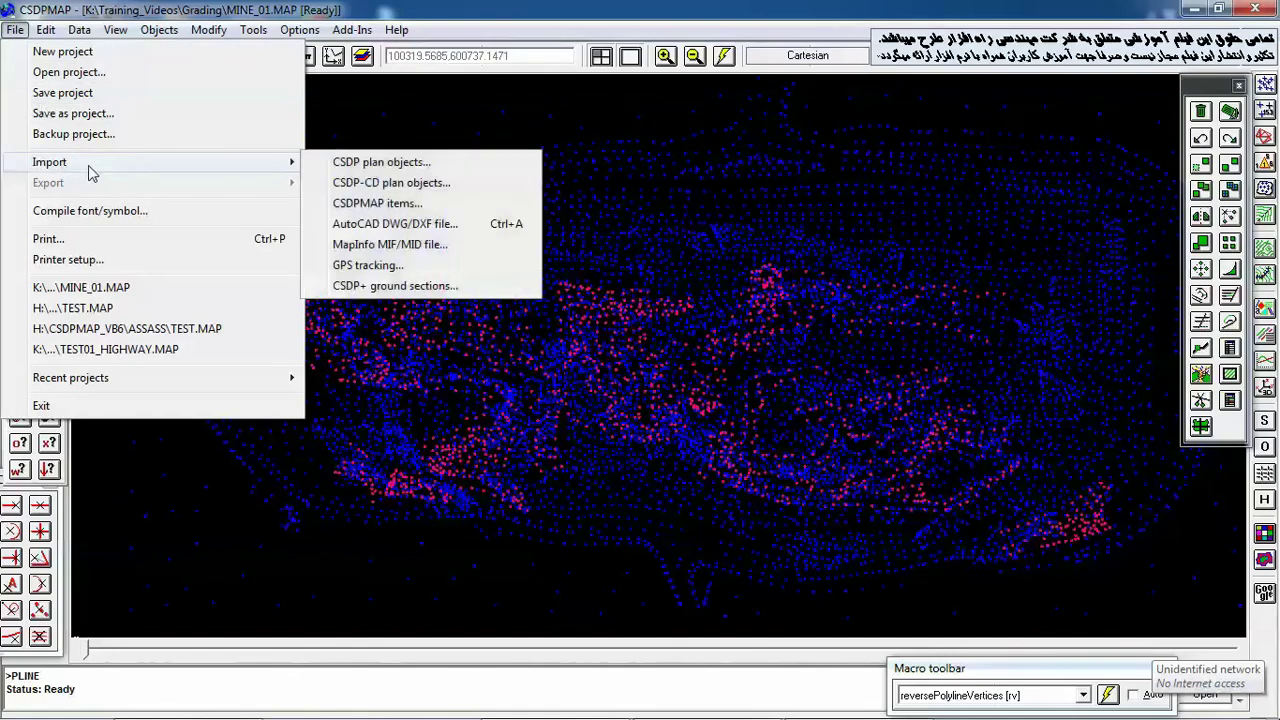
click(366, 230)
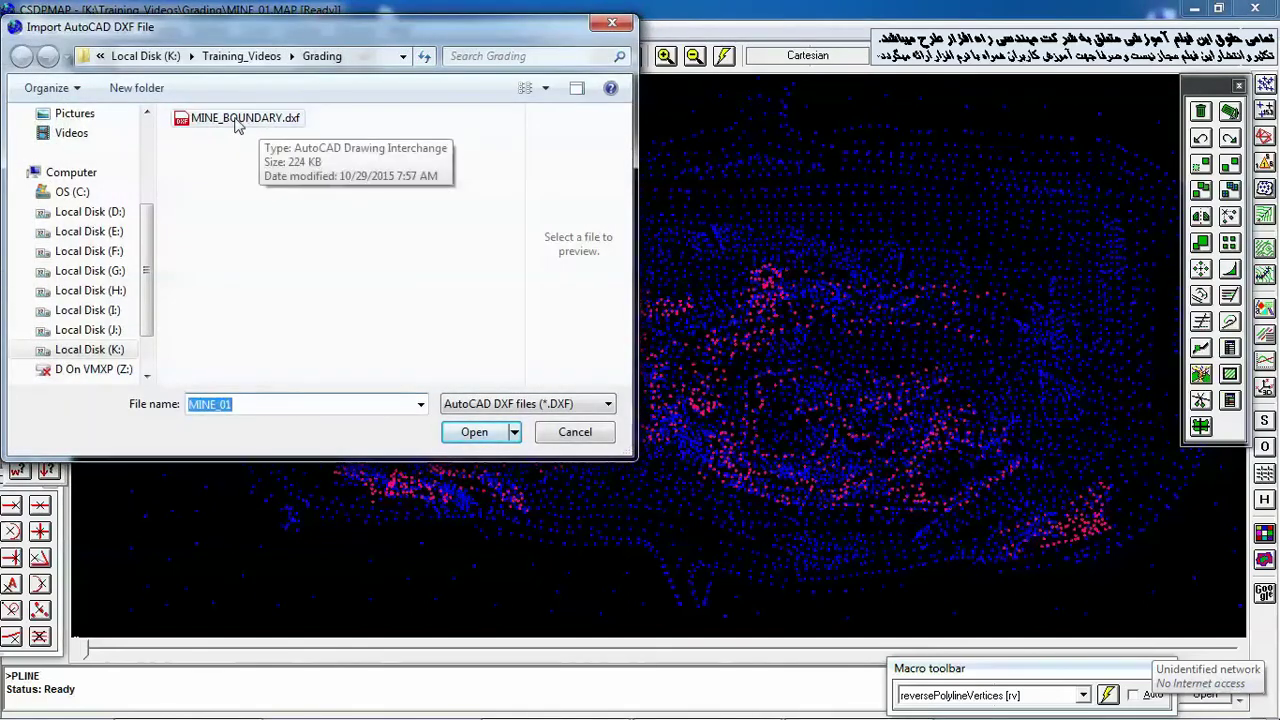
double_click(245, 120)
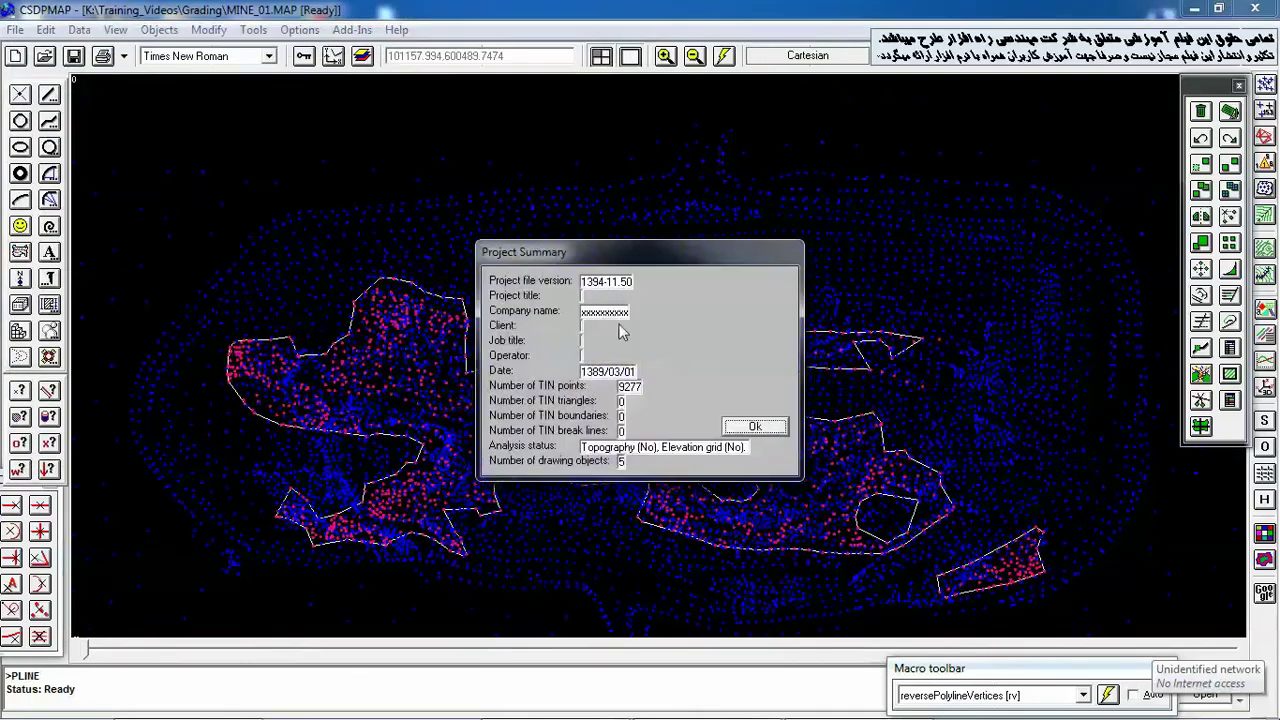
click(755, 427)
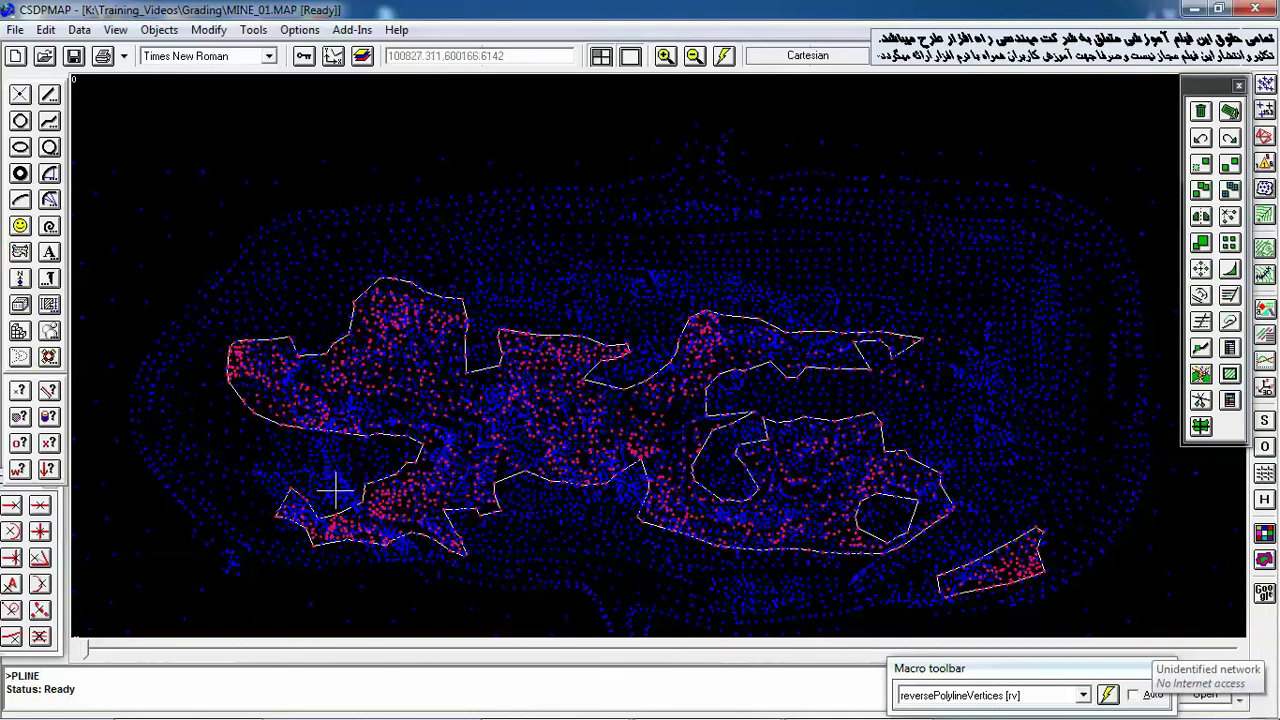
drag(868, 522, 830, 374)
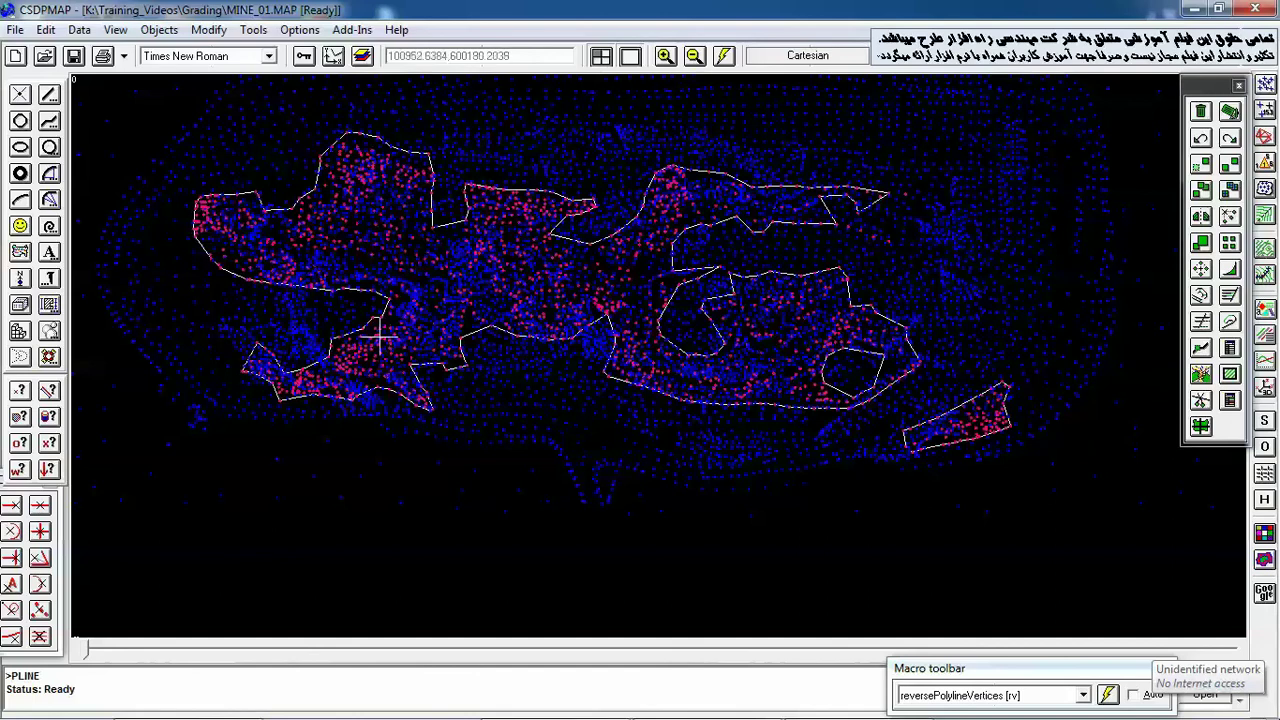
drag(683, 373, 681, 421)
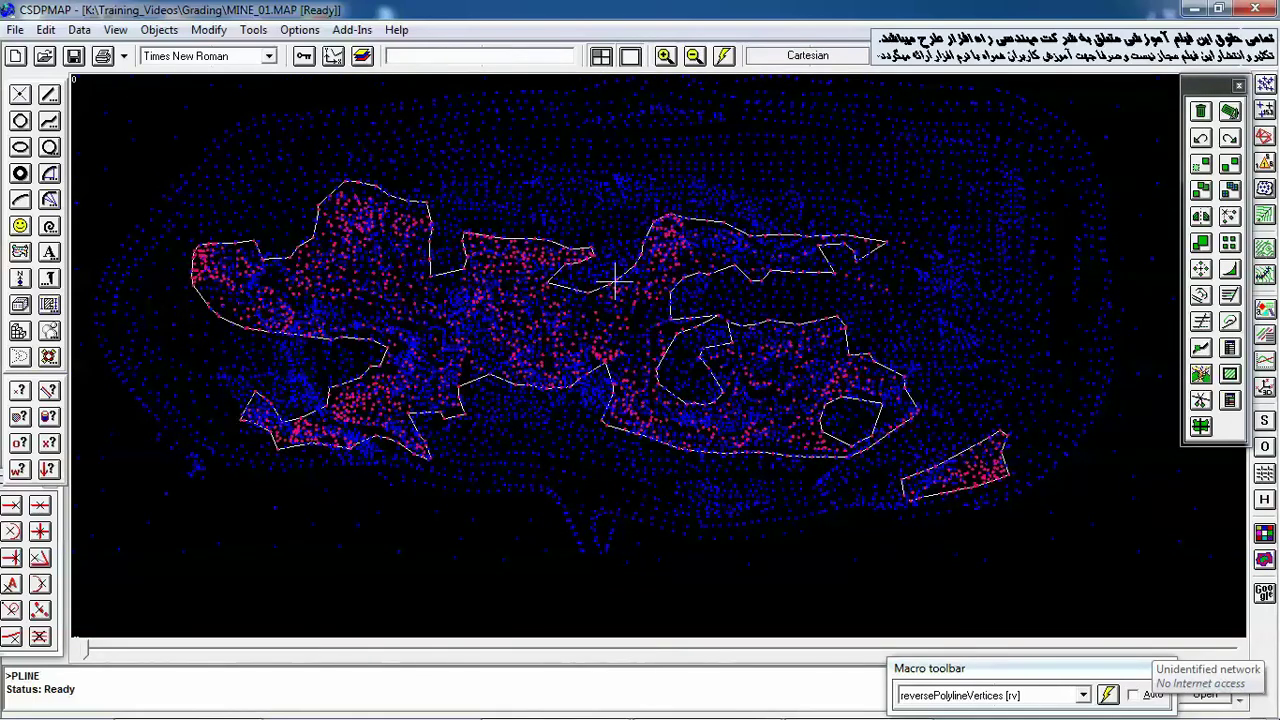
Reopen the saved MINE_01.MAP project, discarding the imported boundary polylines.
click(15, 29)
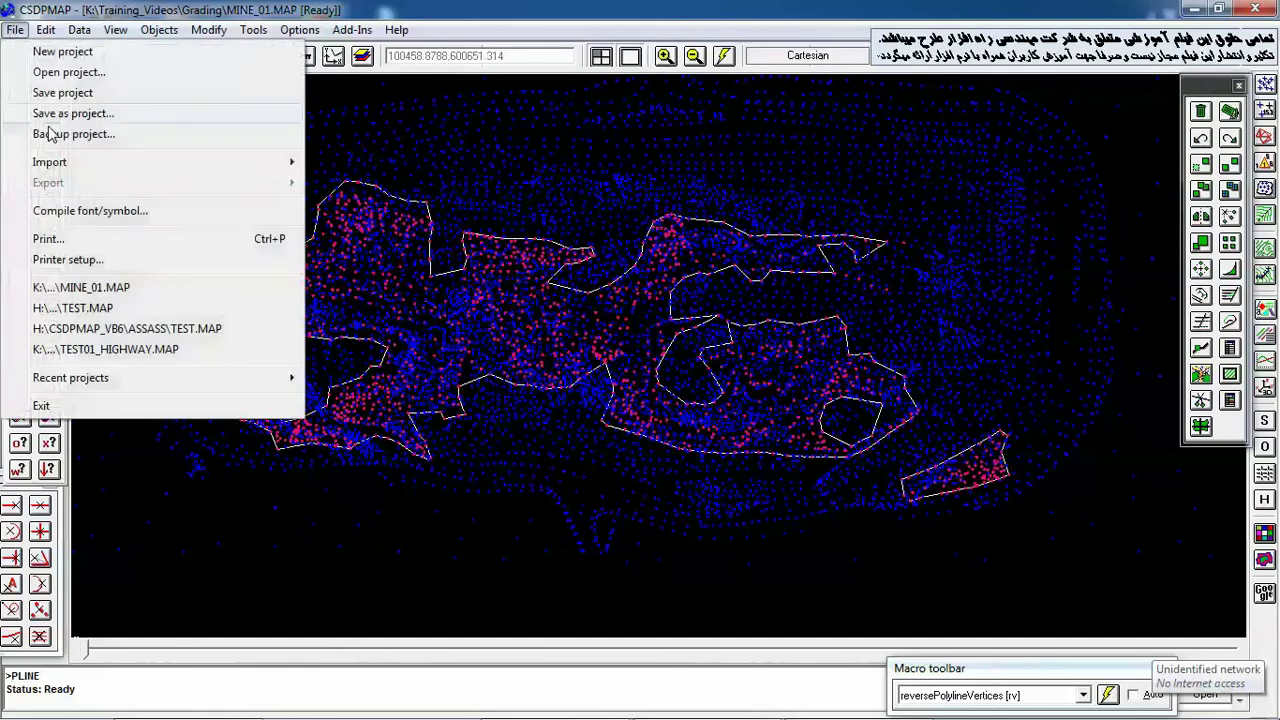
click(97, 288)
click(708, 432)
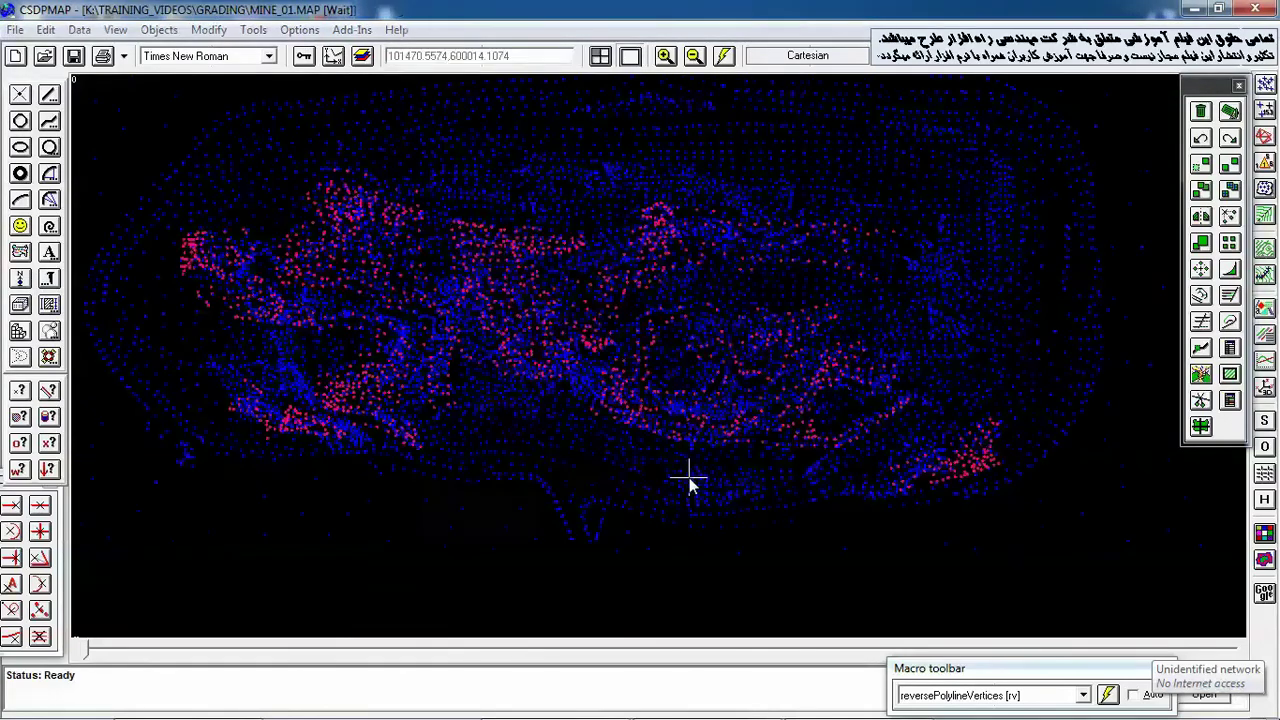
click(760, 428)
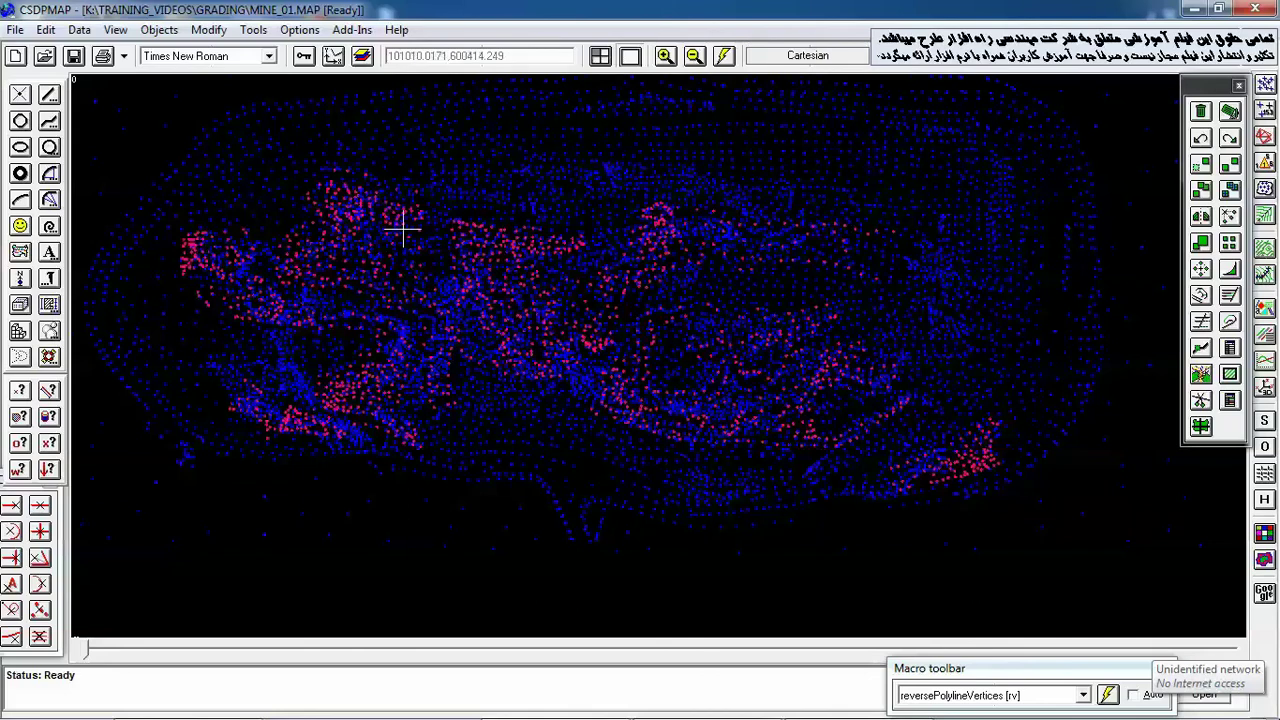
Triangulate all revisions as one surface using auto boundaries, integrity length 50 and zone grid width 150.
click(254, 31)
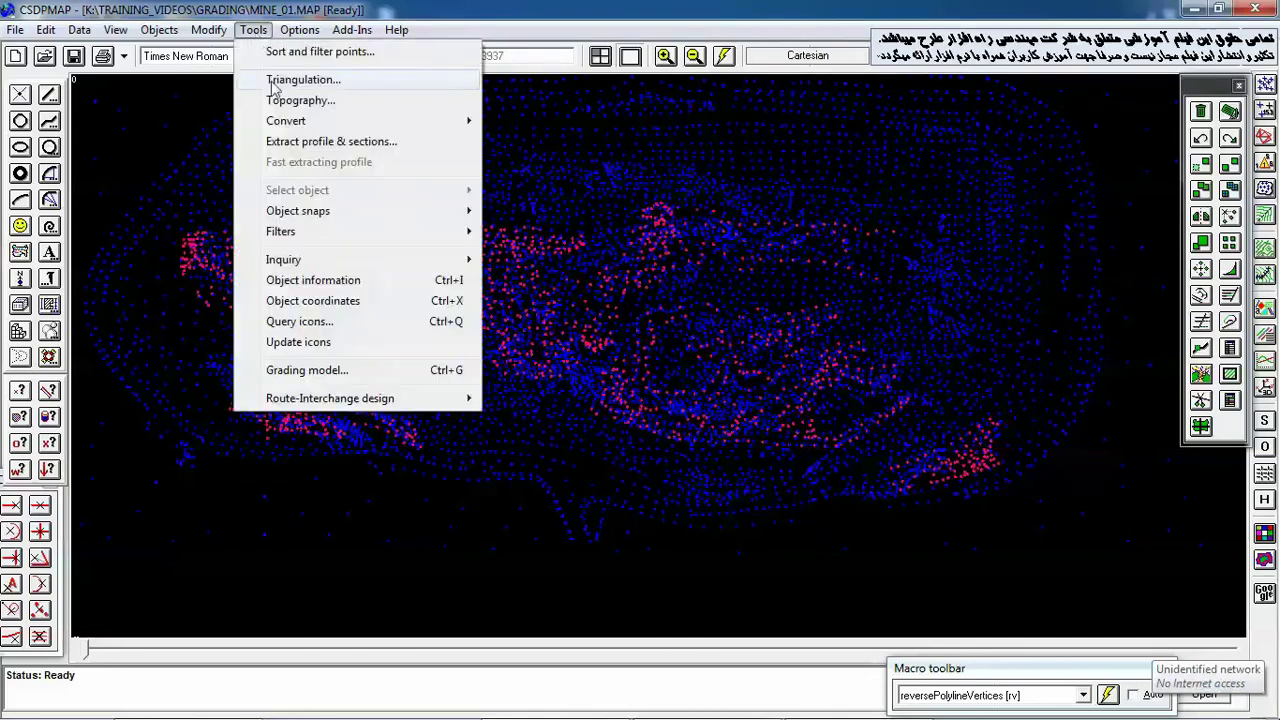
click(303, 80)
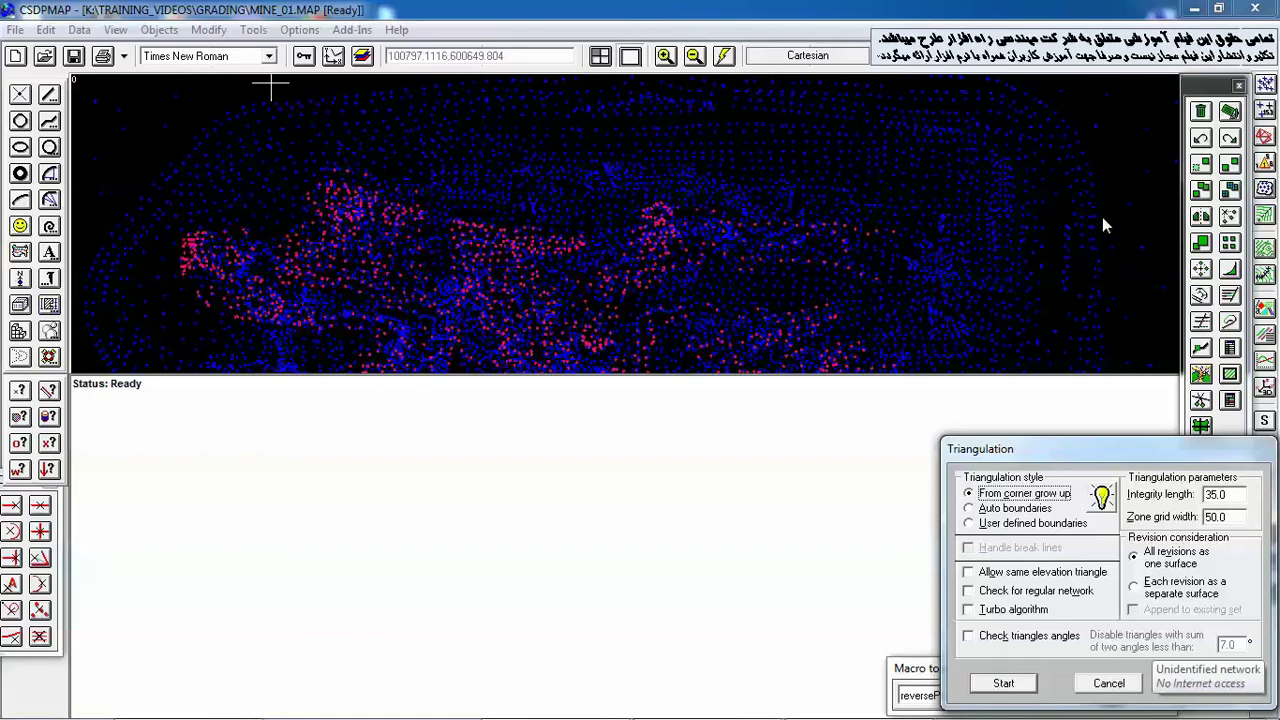
drag(1234, 494, 1196, 494)
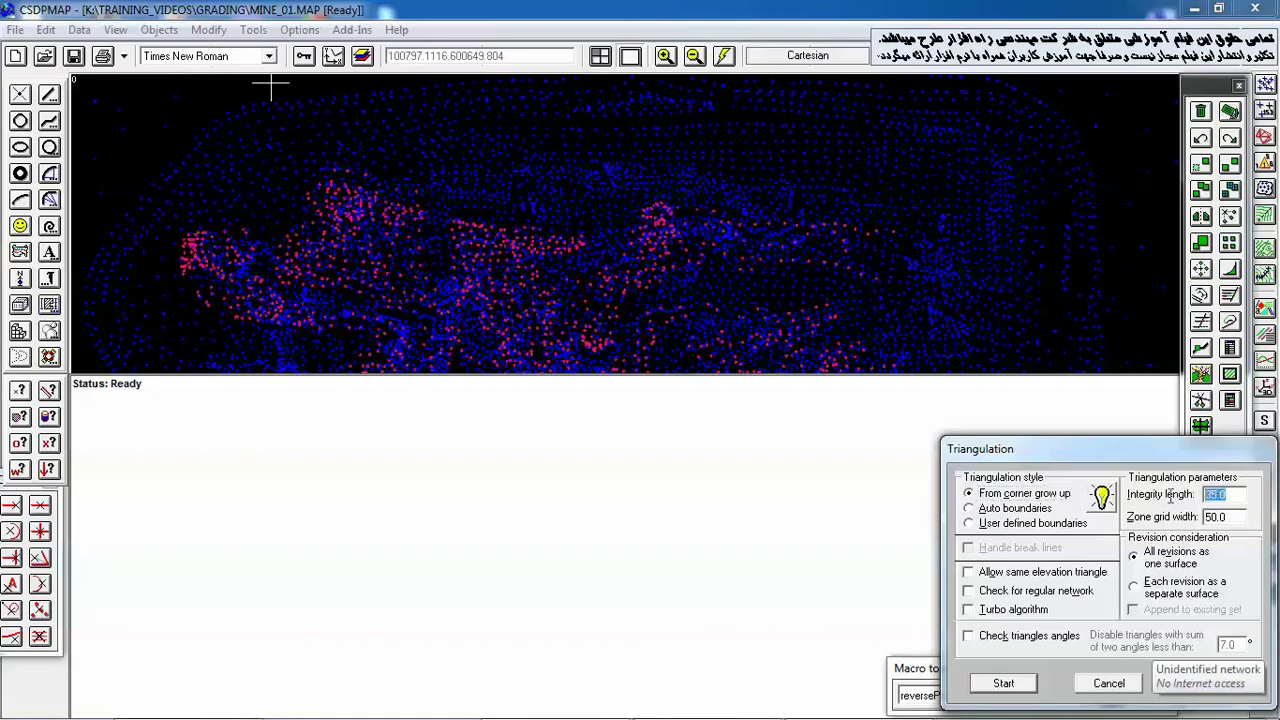
text(5)
drag(1238, 518, 1173, 526)
text(15)
click(994, 508)
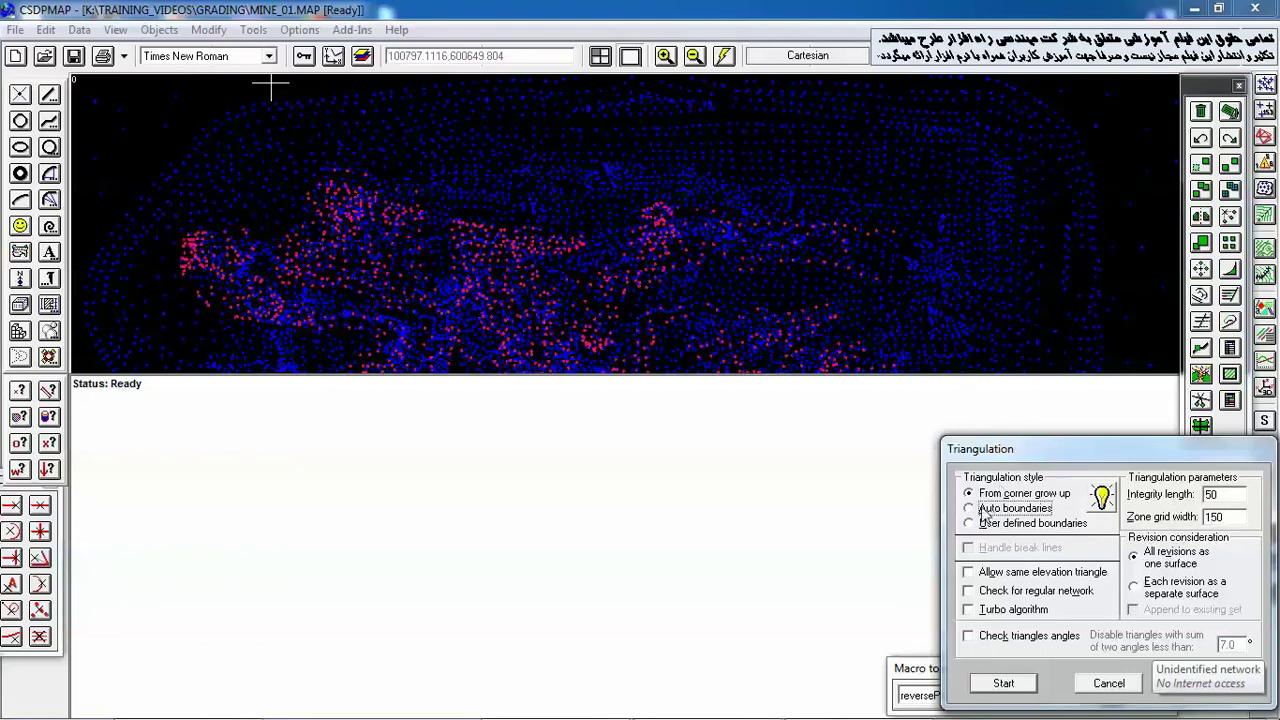
click(1003, 684)
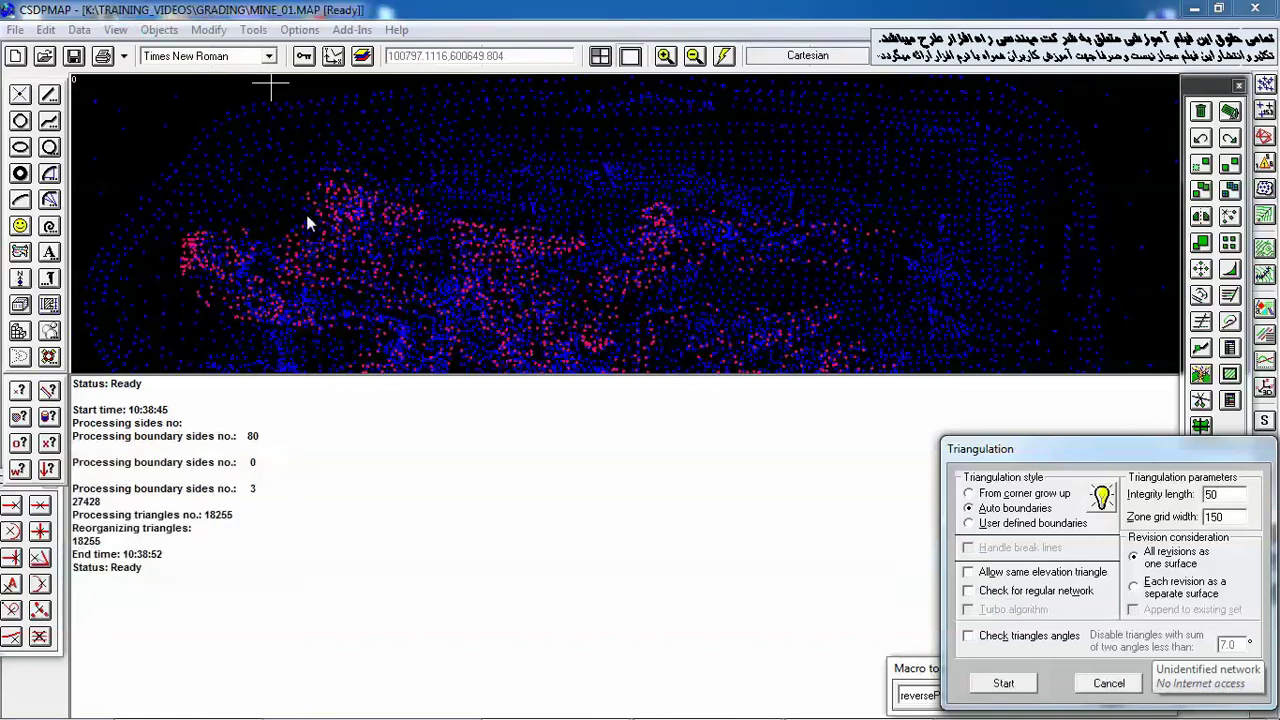
click(1108, 684)
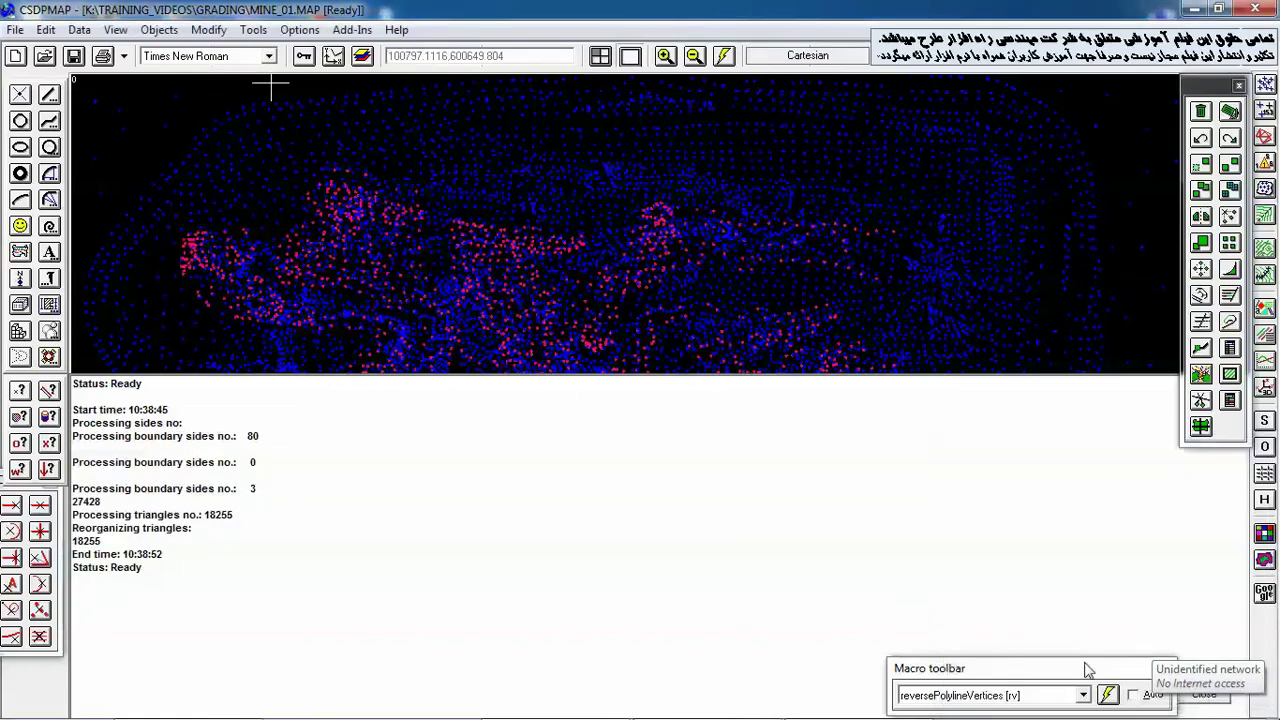
click(1203, 695)
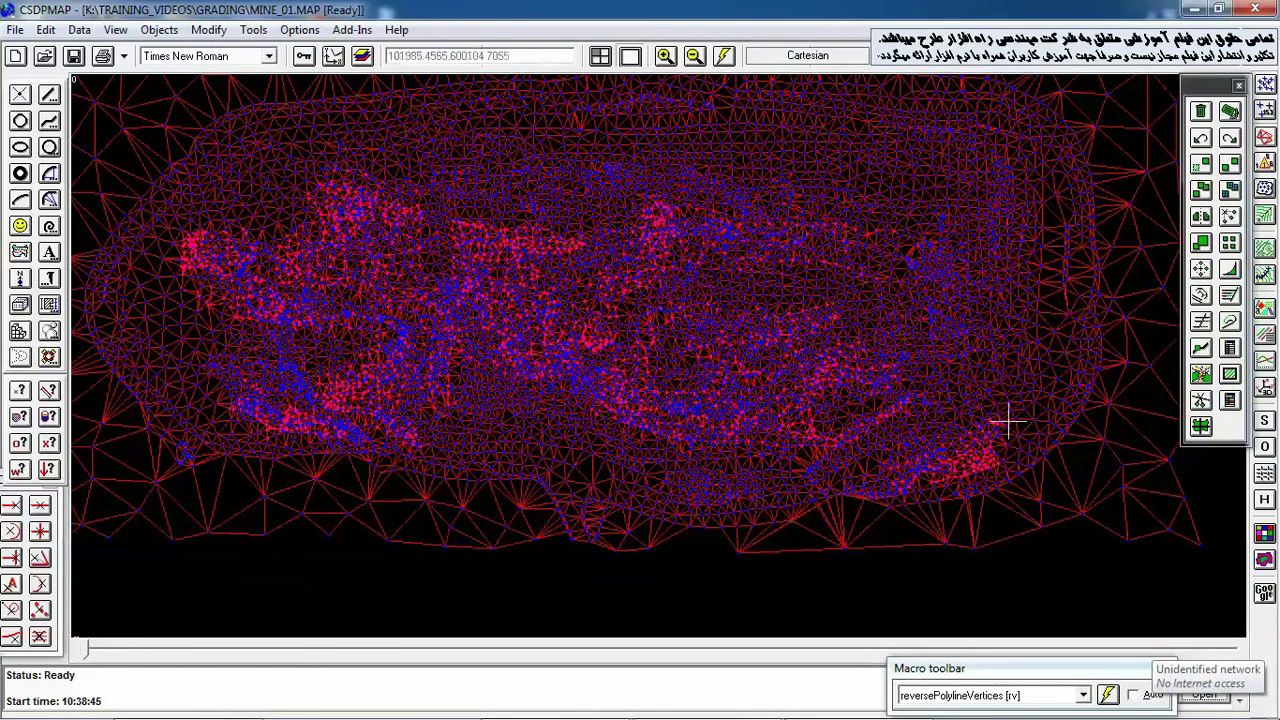
Hide the TIN triangles and display the TIN boundaries around the survey points.
click(1270, 137)
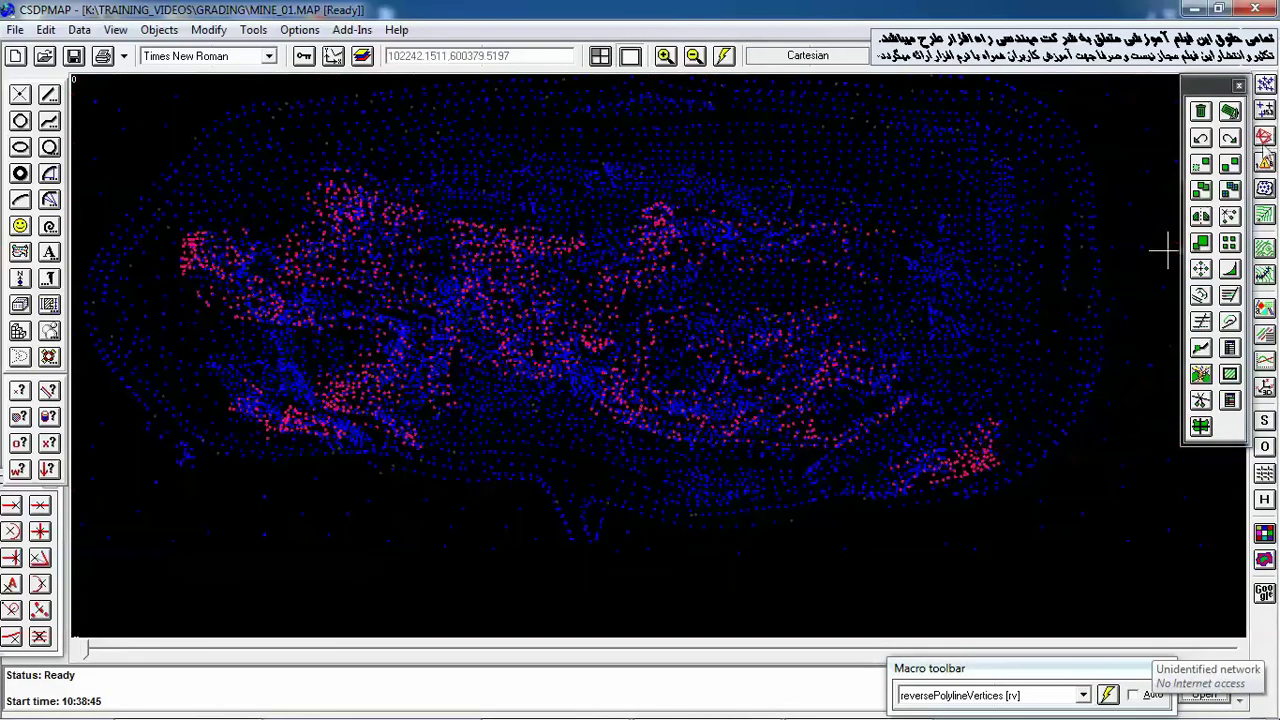
click(1265, 309)
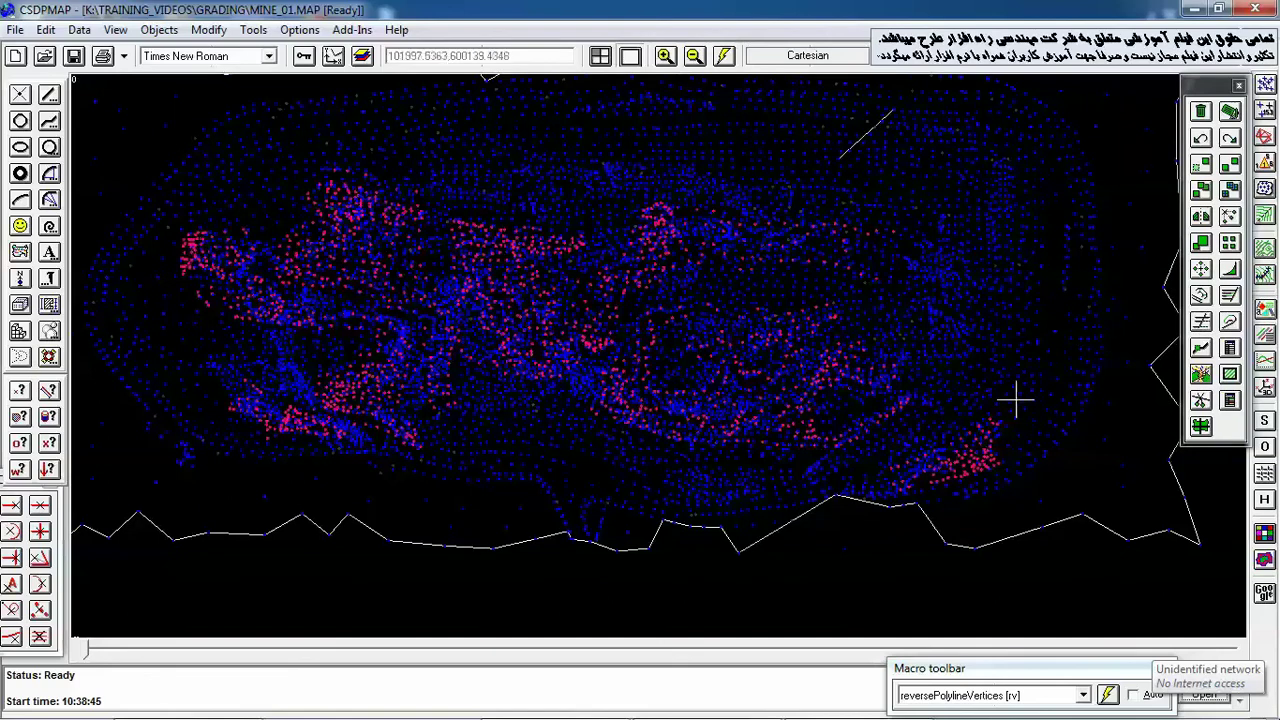
scroll(705, 327, down, 3)
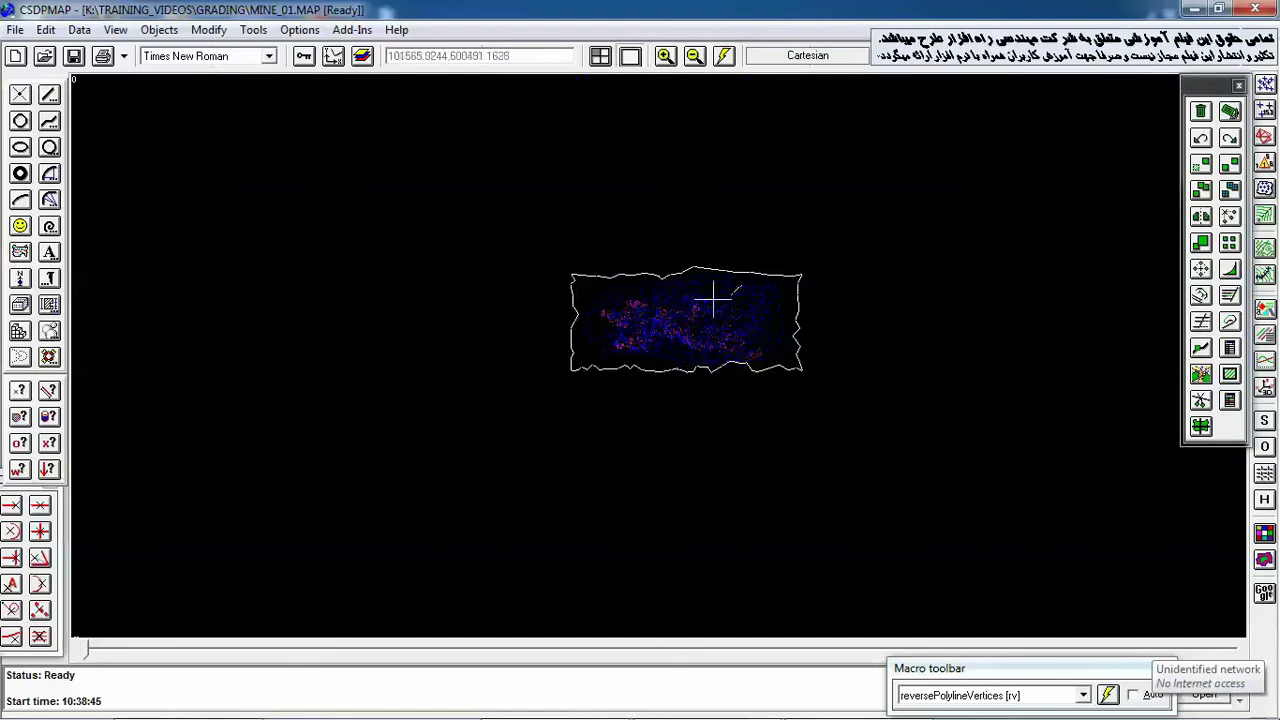
scroll(736, 289, up, 3)
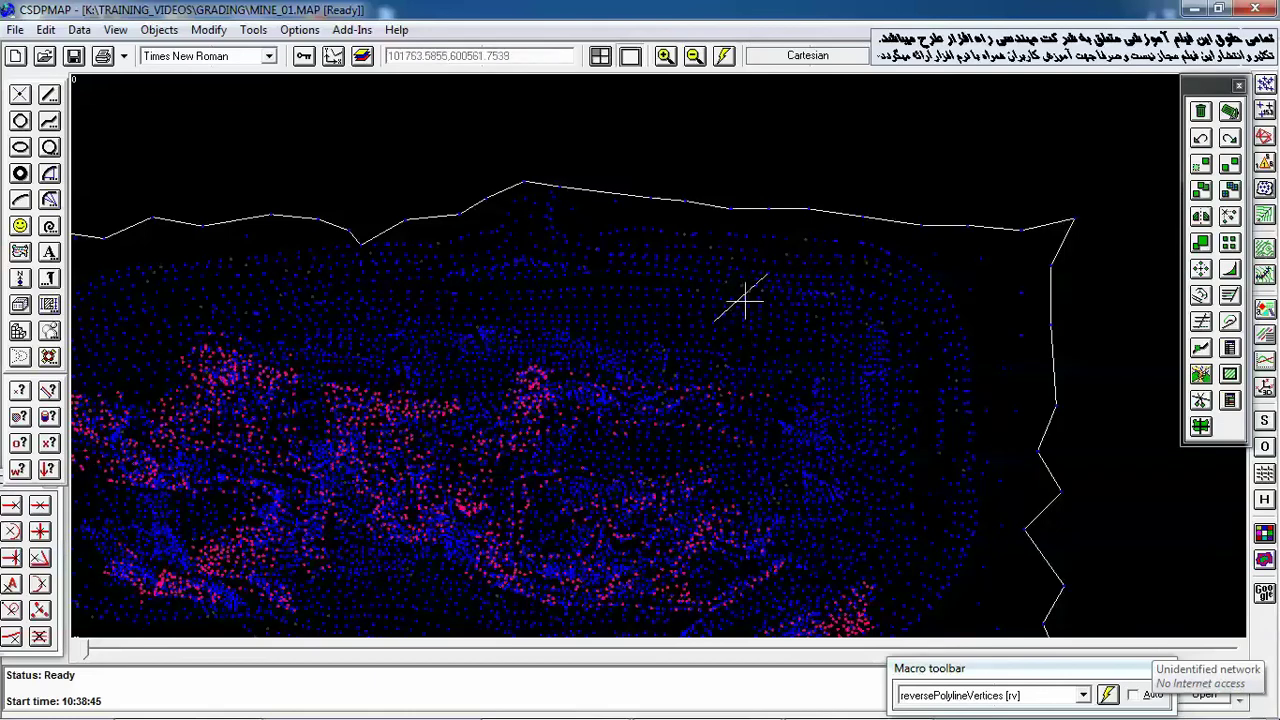
Erase the short stray diagonal line lying across the blue points inside the upper part of the boundary.
text(e)
key(Return)
click(741, 298)
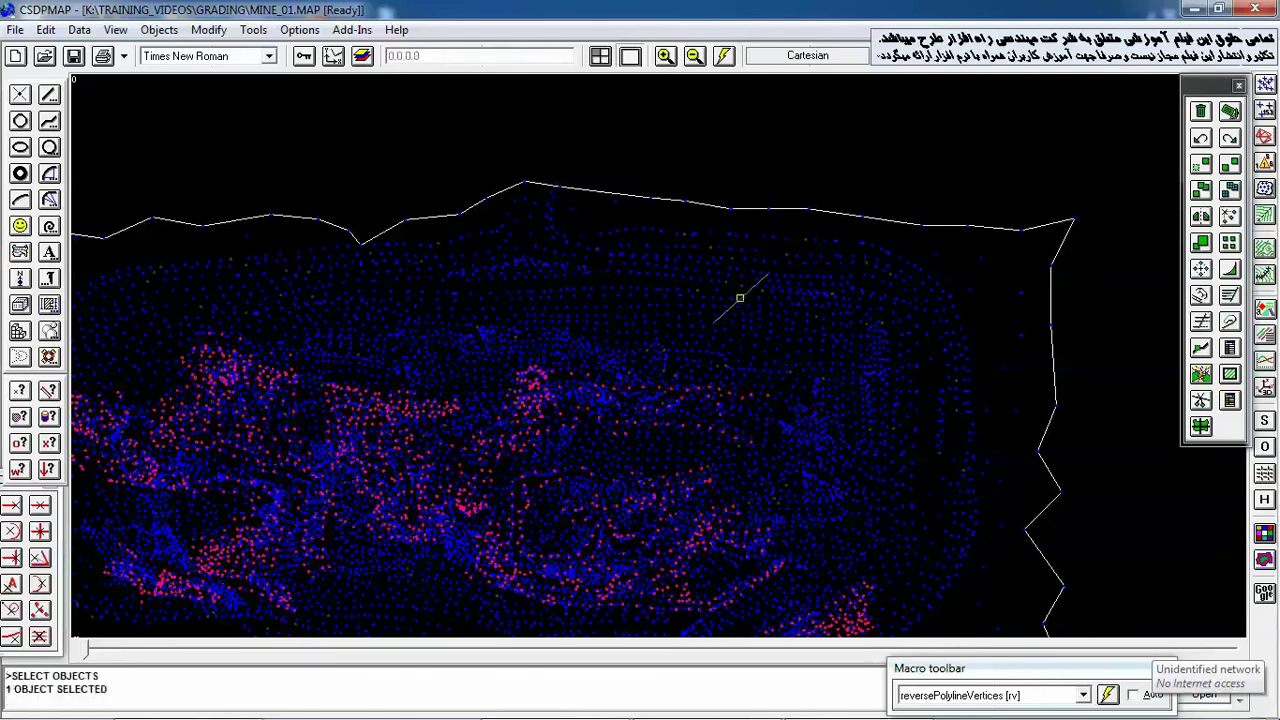
right_click(739, 300)
scroll(722, 330, down, 4)
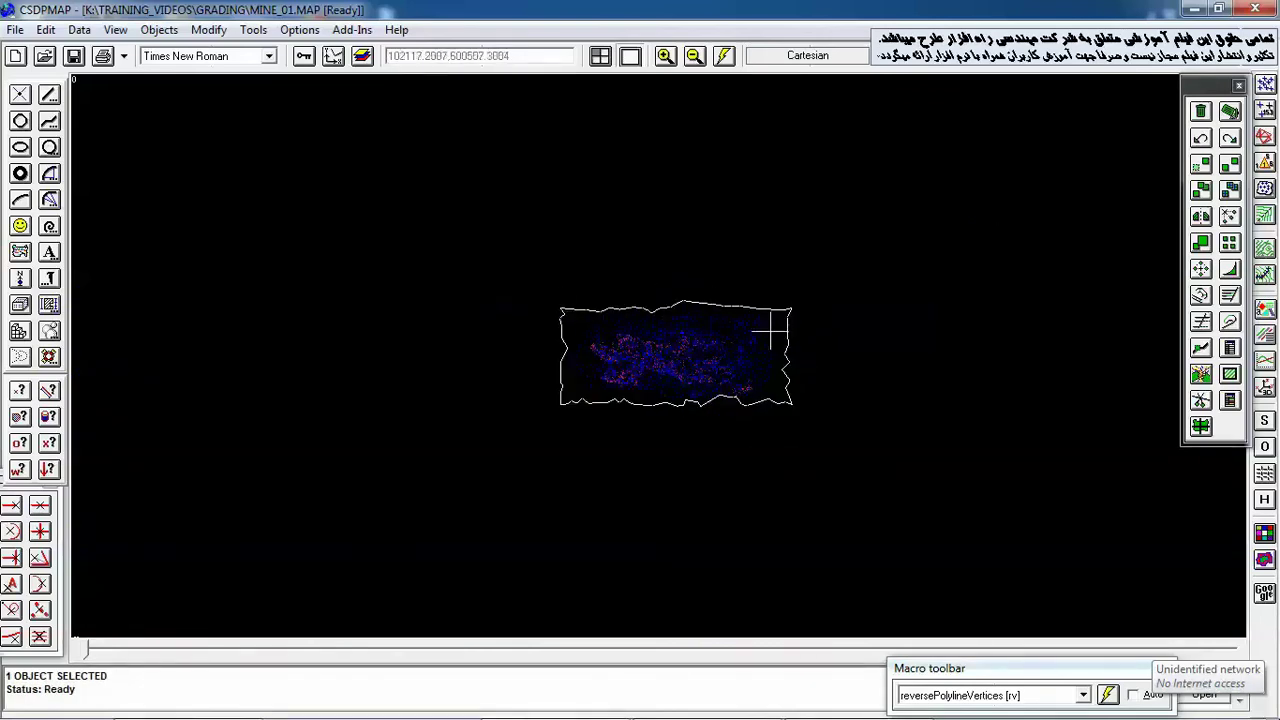
scroll(678, 352, up, 4)
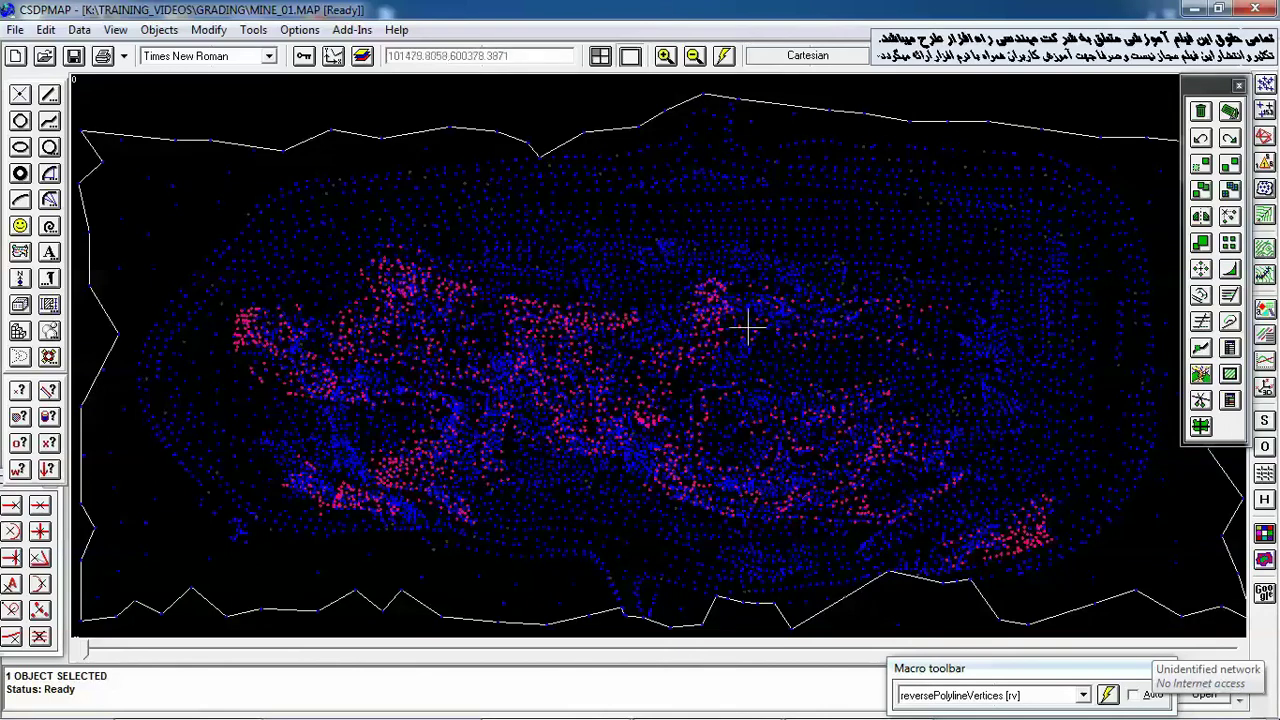
Reopen the recent project MINE_01.MAP without saving, discarding the current triangulation and its TIN boundaries.
click(15, 29)
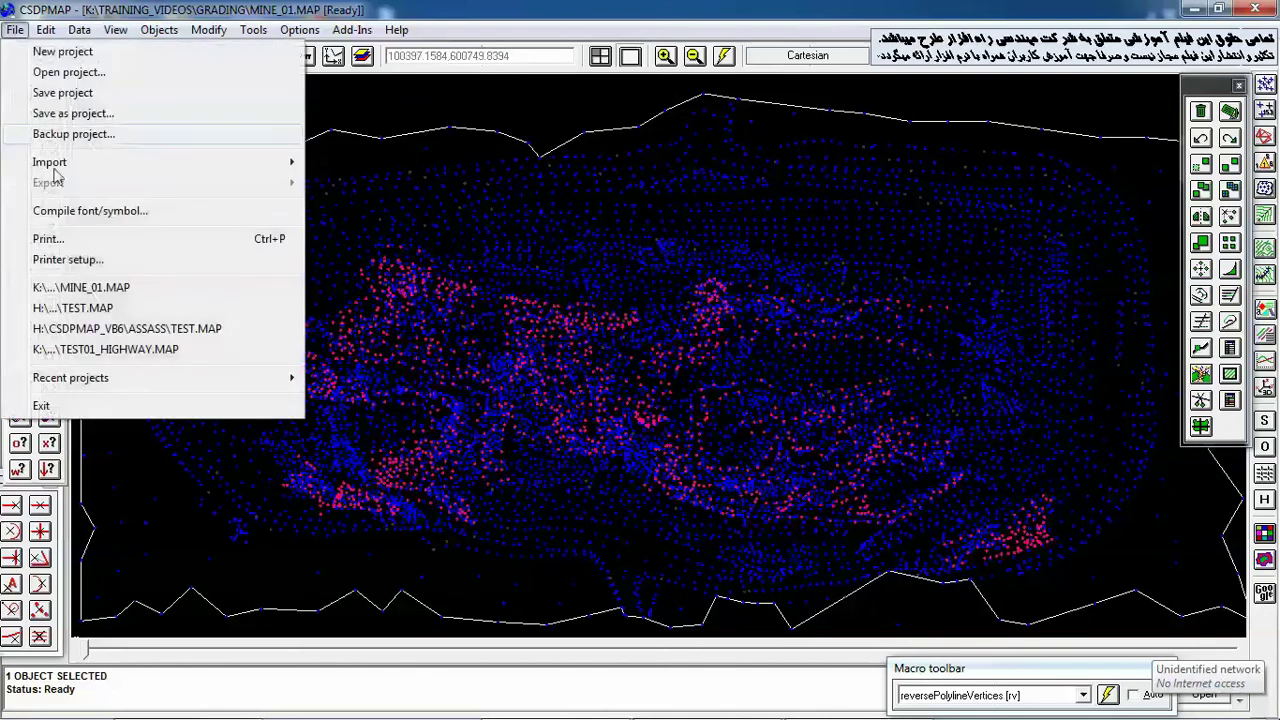
click(95, 287)
click(708, 428)
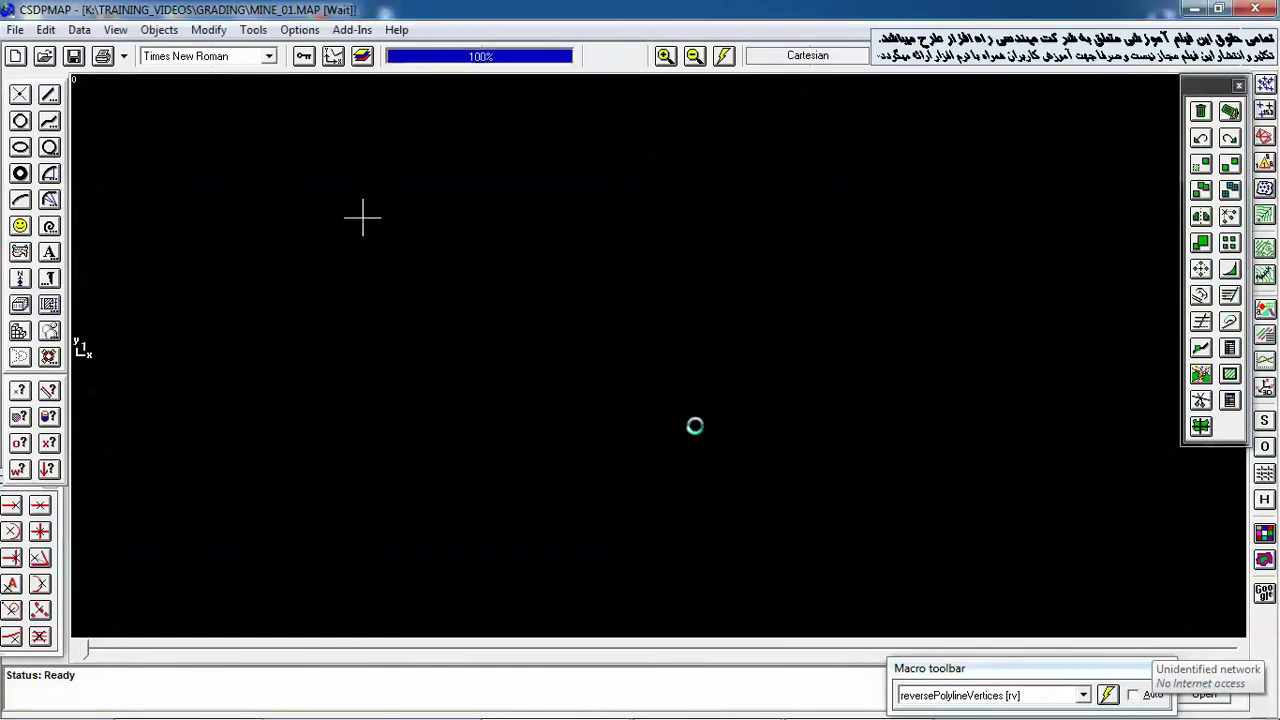
click(755, 427)
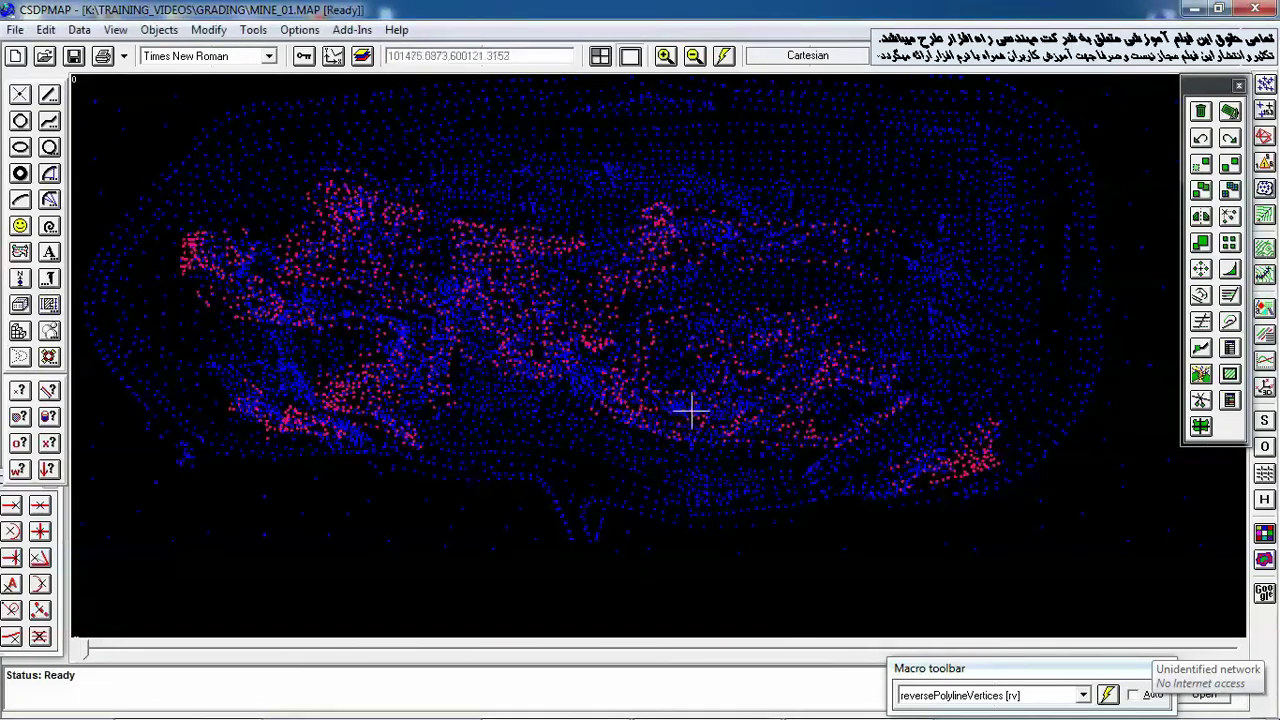
Exclude the blue revision 1 points from triangulation in the TIN revision settings and apply the change.
click(249, 33)
click(299, 29)
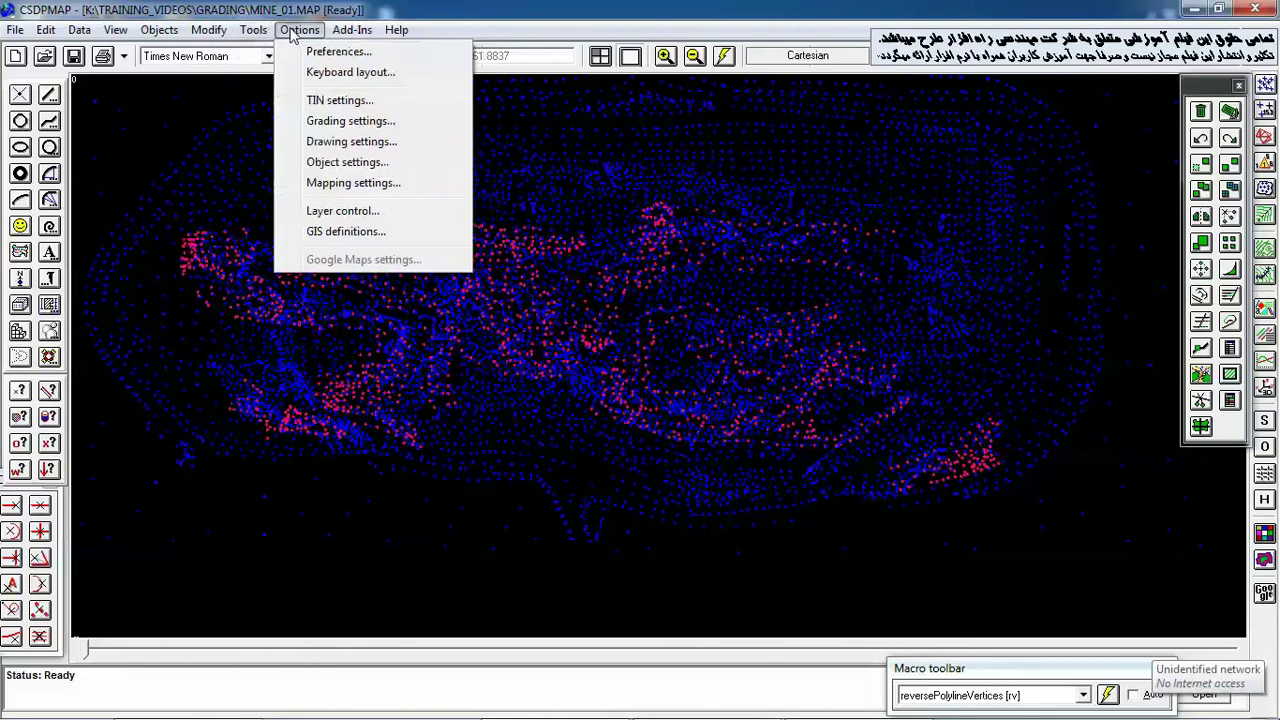
click(315, 103)
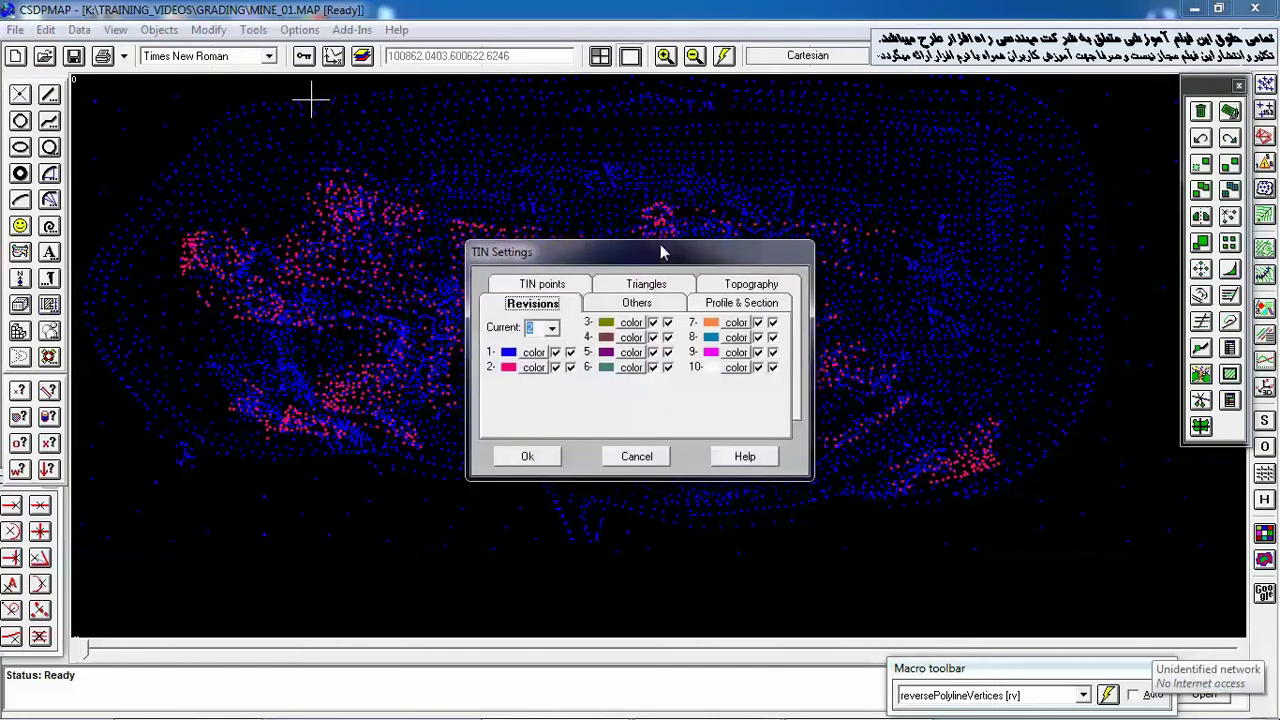
drag(666, 242, 957, 241)
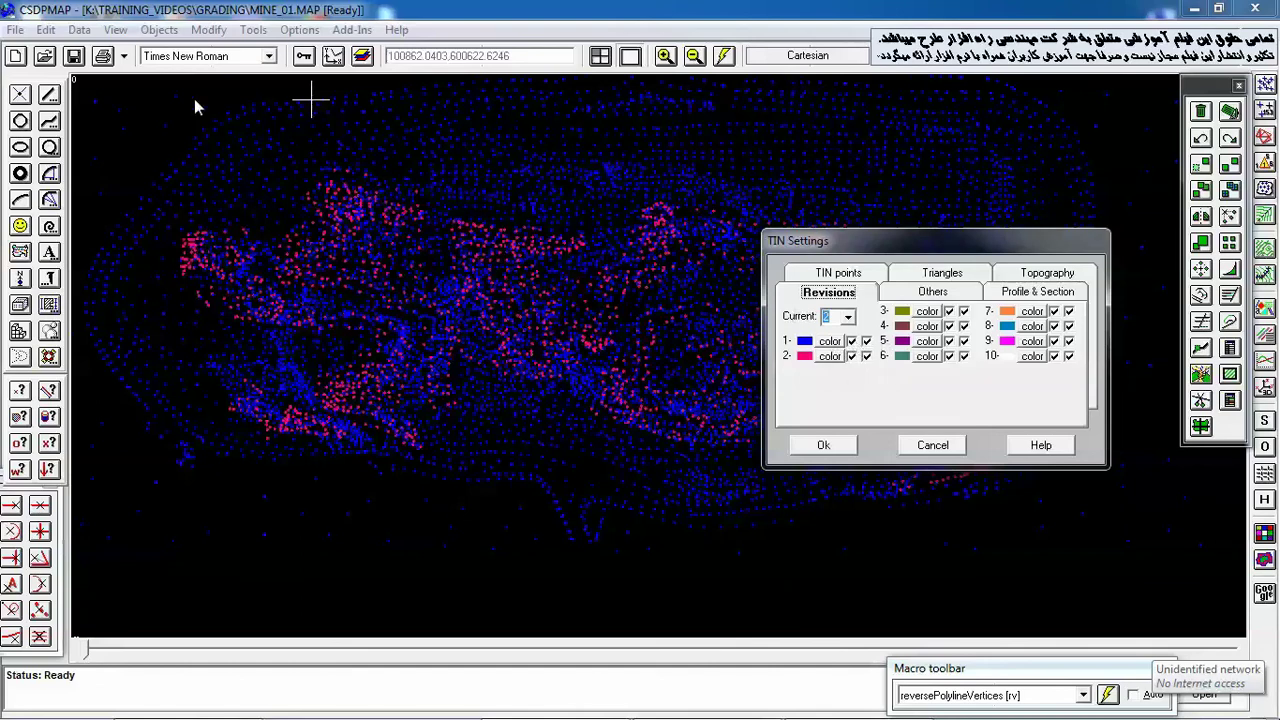
click(866, 341)
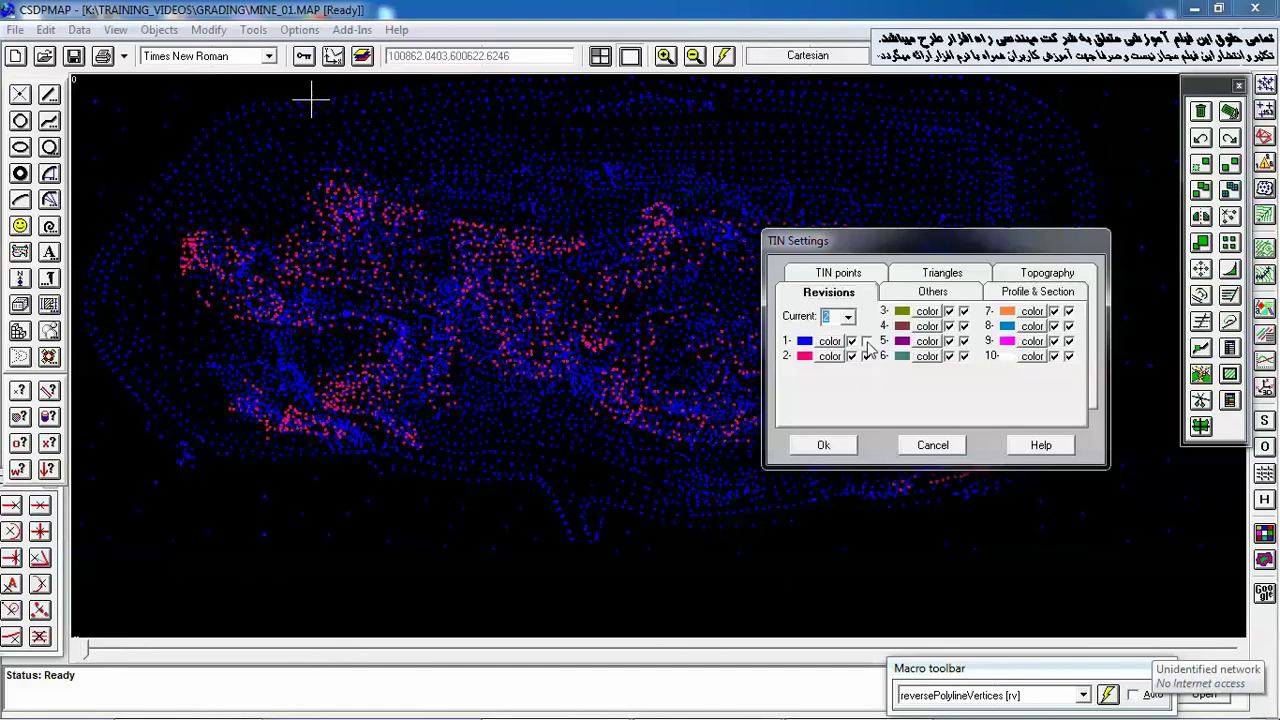
click(822, 447)
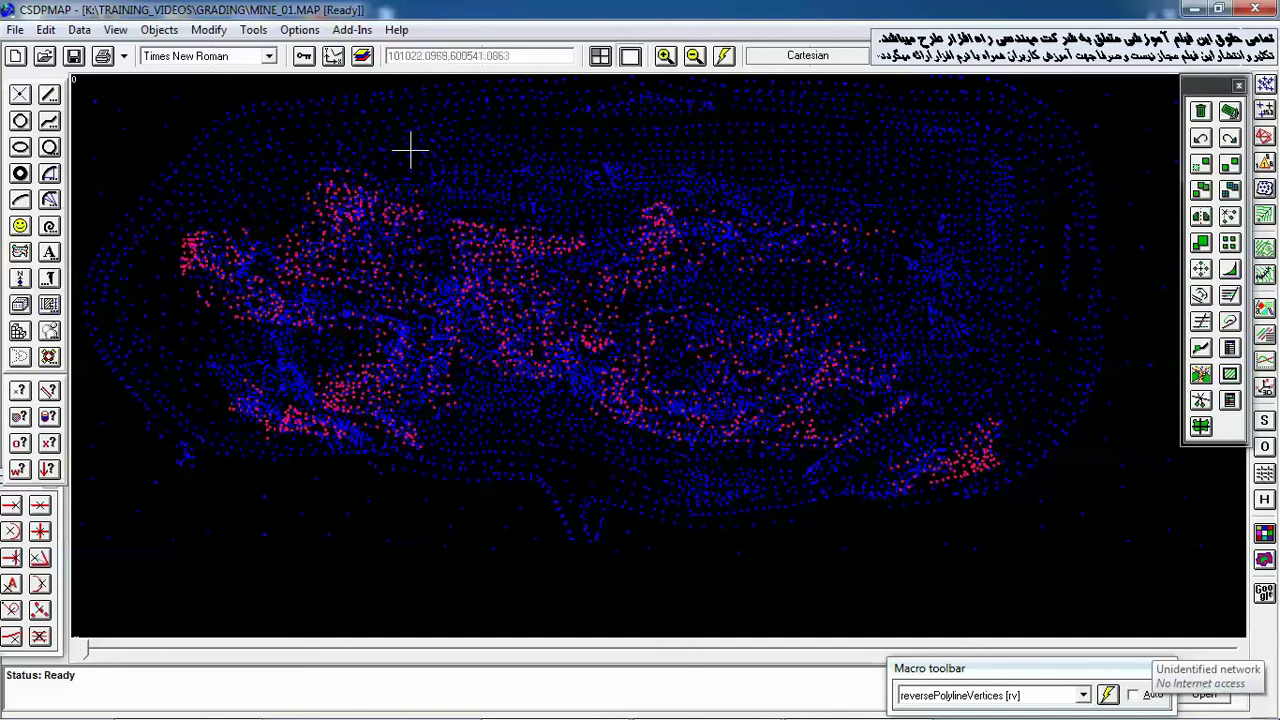
Triangulate the surface using auto boundaries, integrity length 35, zone grid width 50 and all revisions as one surface.
click(253, 29)
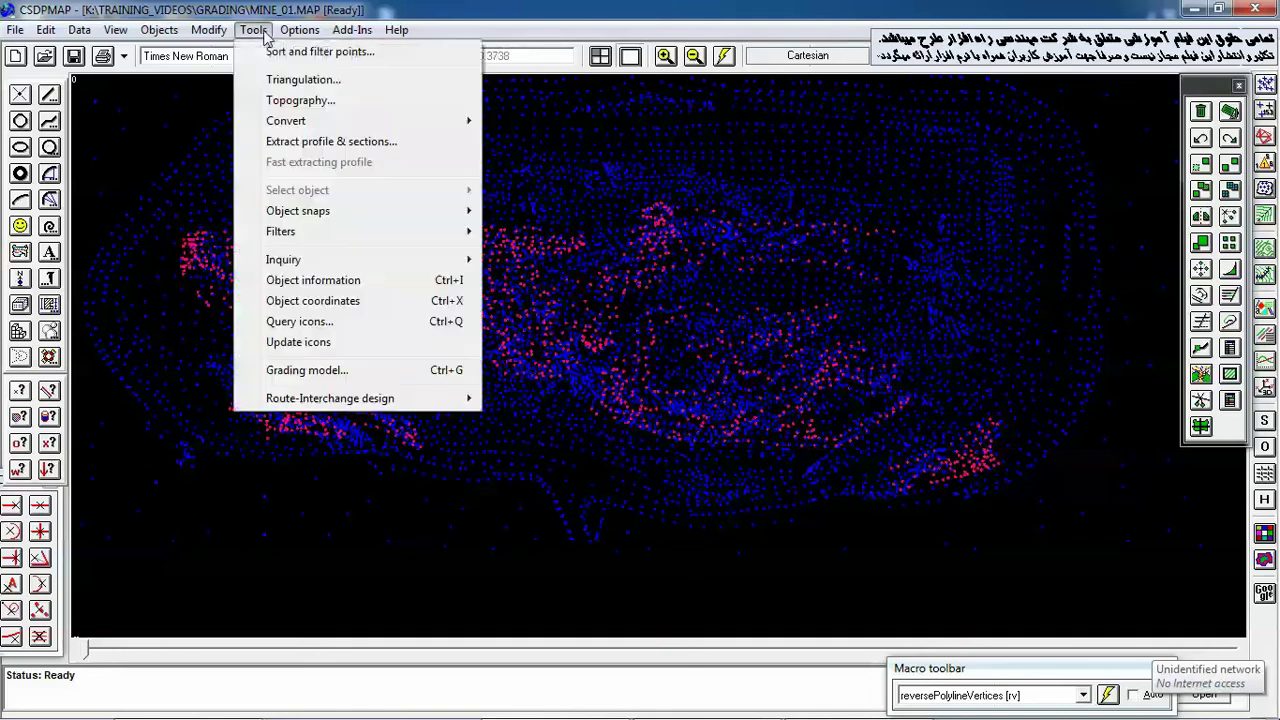
click(279, 84)
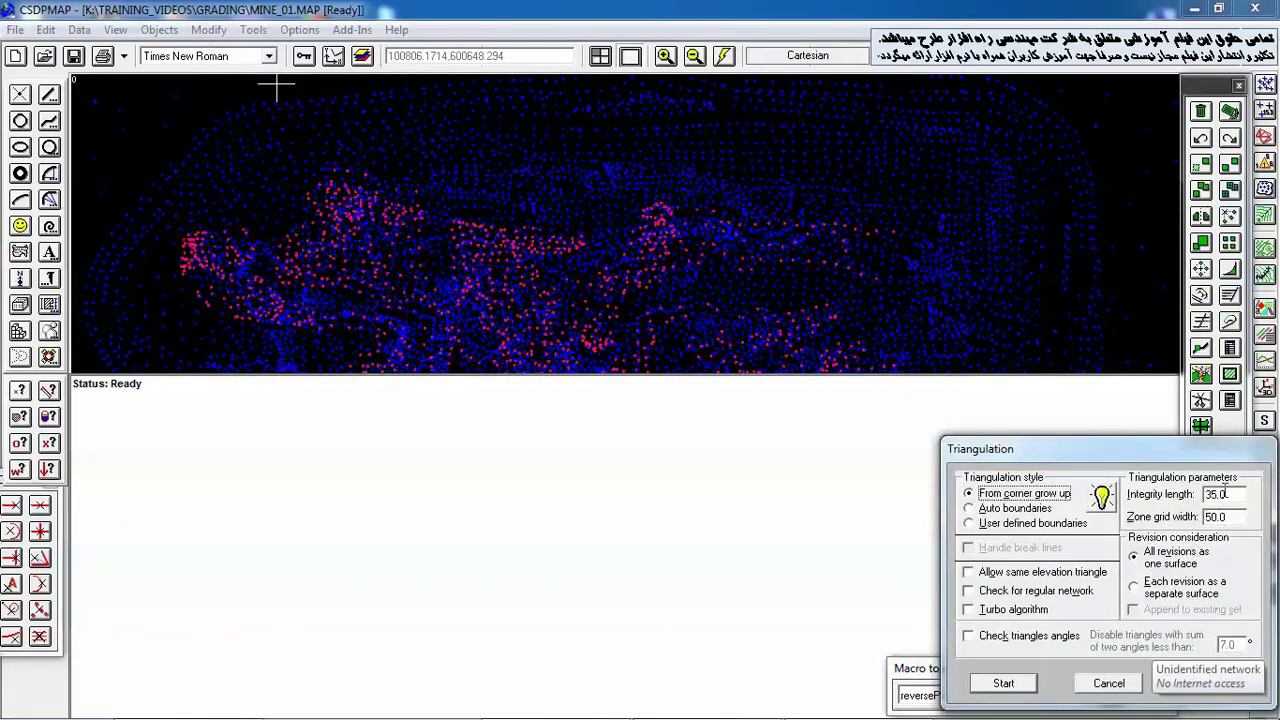
click(1014, 508)
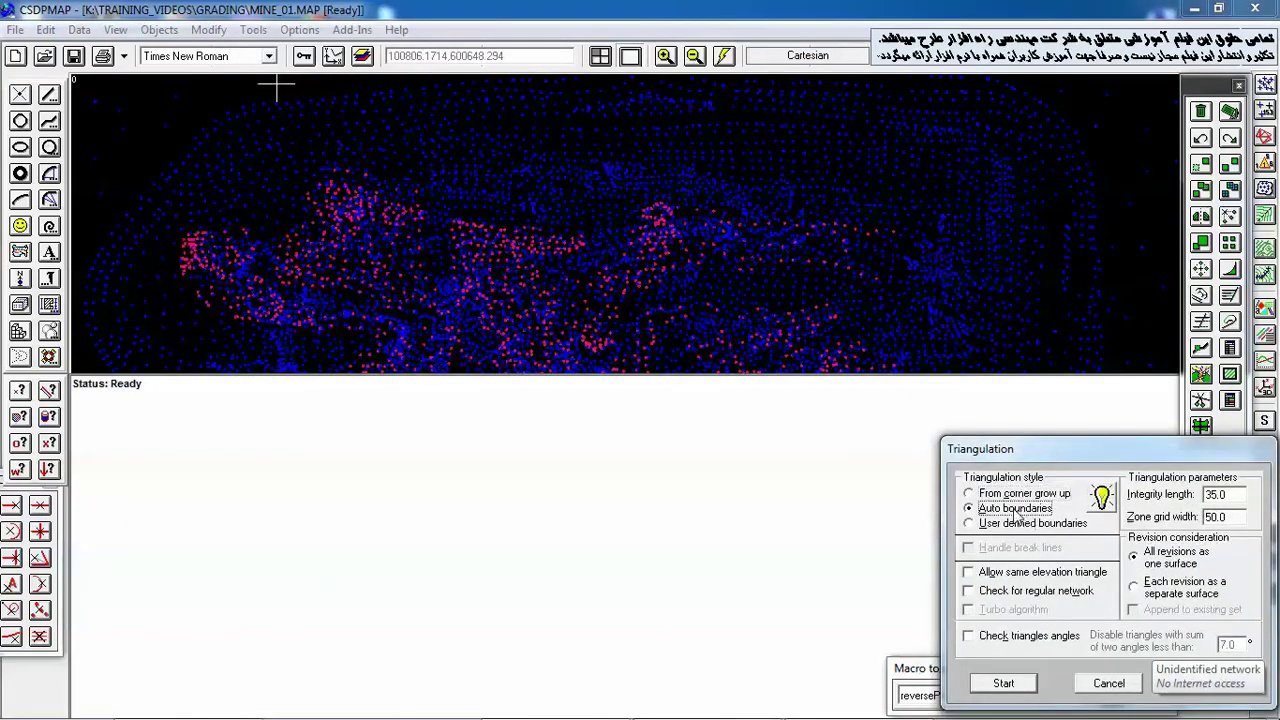
click(1008, 687)
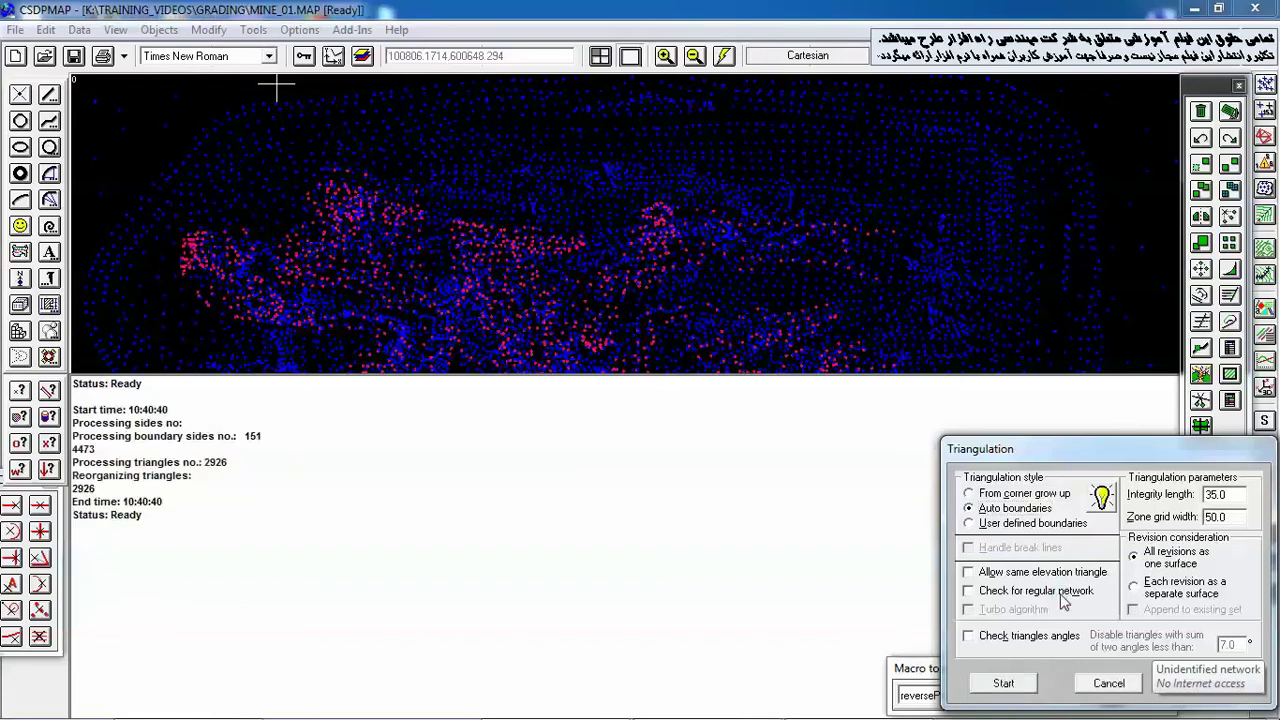
click(1106, 686)
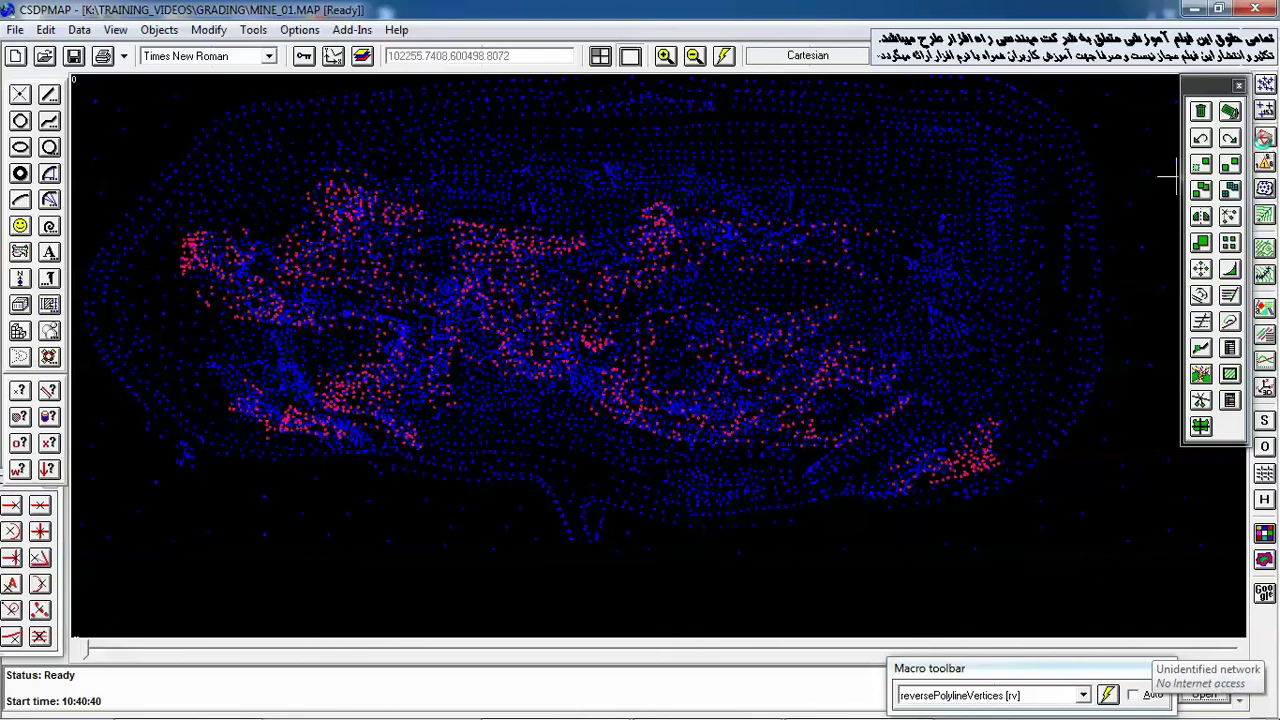
Show the TIN triangles over the red revision 2 points briefly, then hide them and display the TIN boundaries.
click(1264, 138)
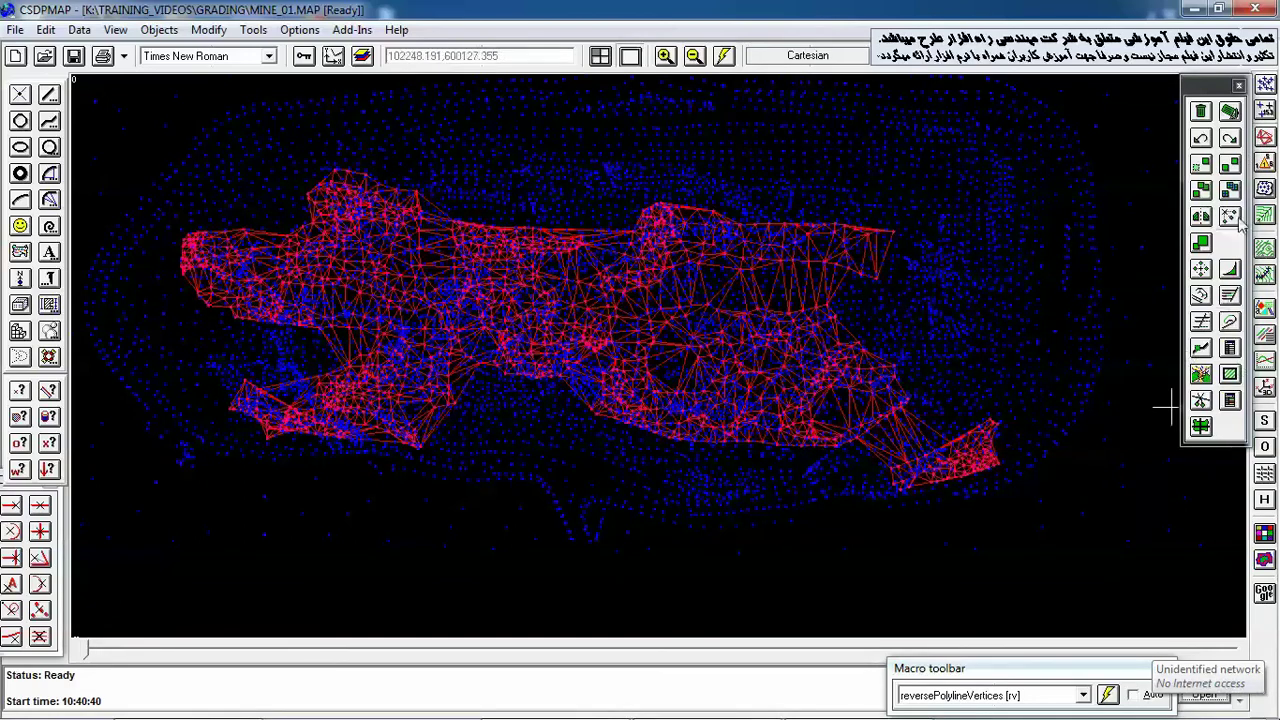
click(1263, 138)
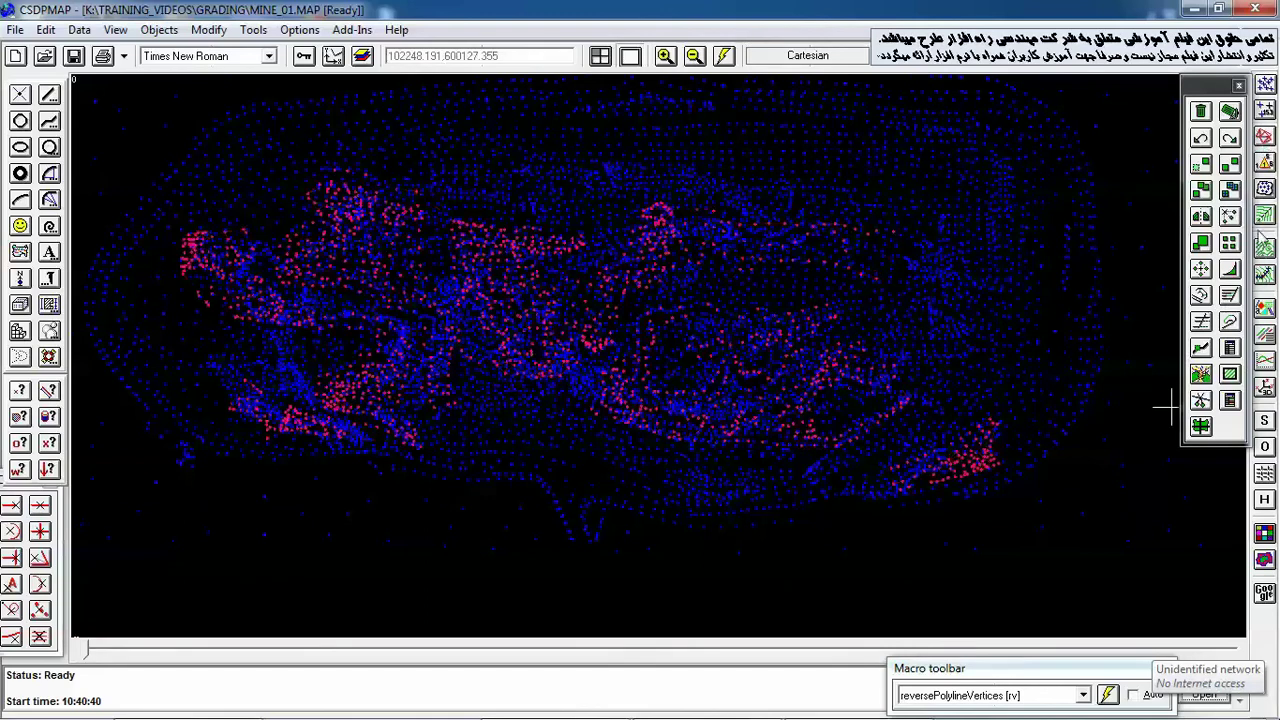
click(1265, 313)
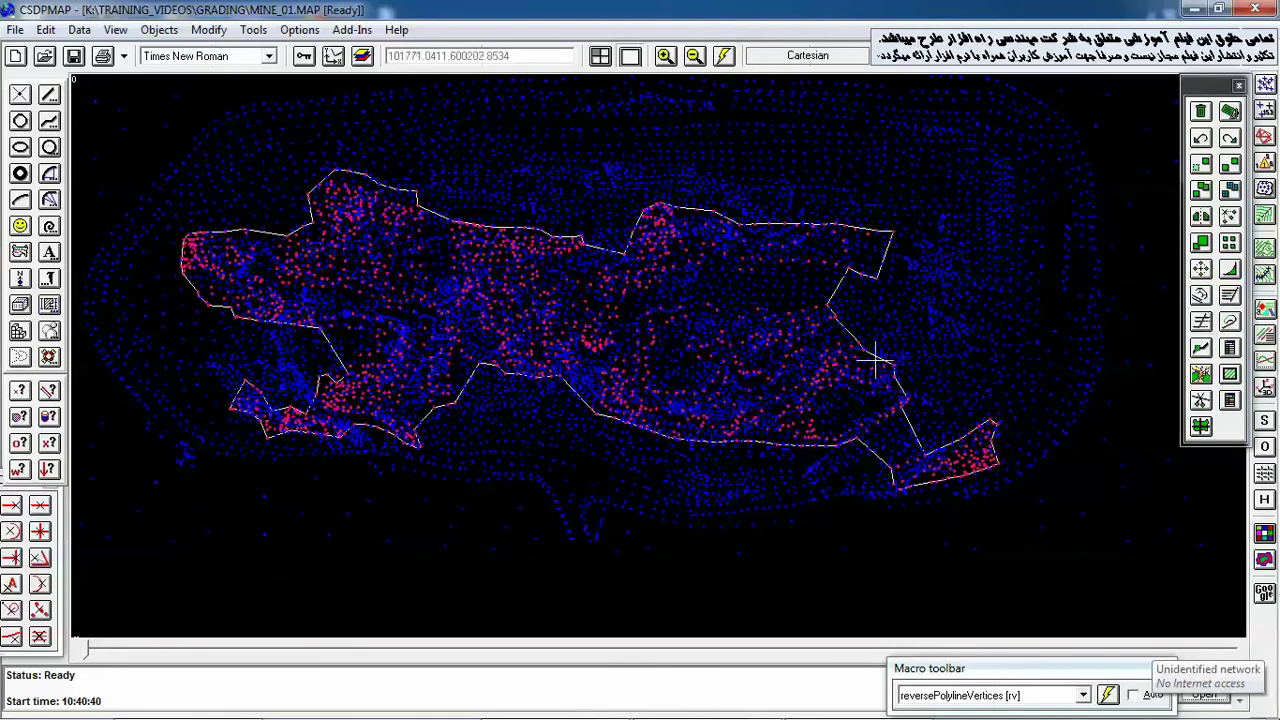